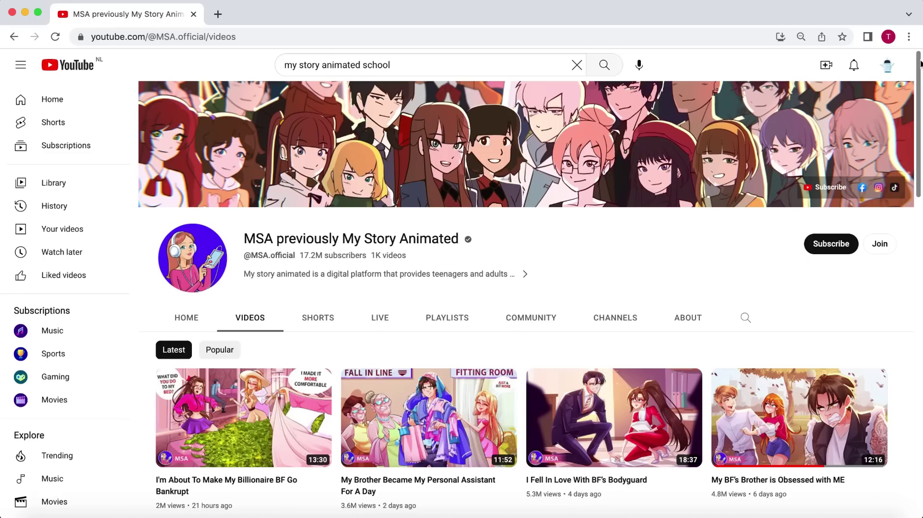
# Step: Scroll through the MSA channel's latest animated story uploads on its Videos page
pyautogui.scroll(-5, 920, 127)
pyautogui.moveTo(920, 128); pyautogui.dragTo(920, 143)
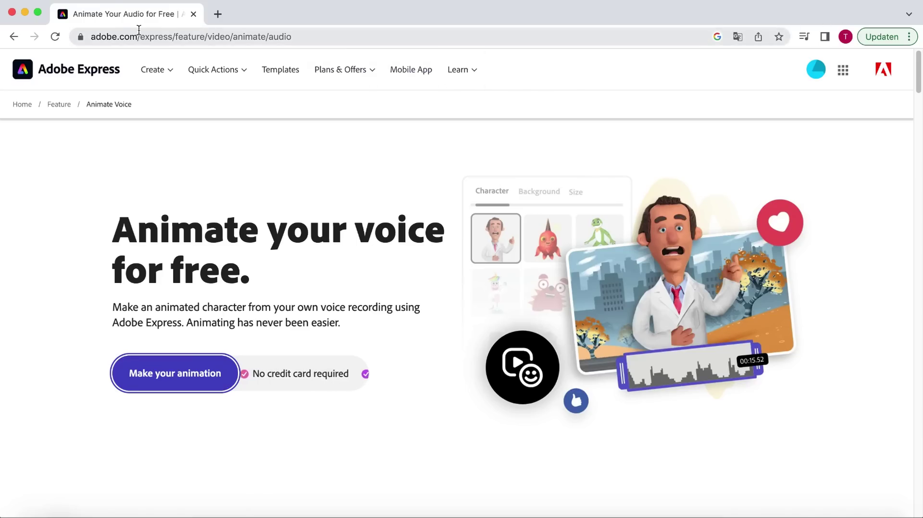
pyautogui.click(321, 38)
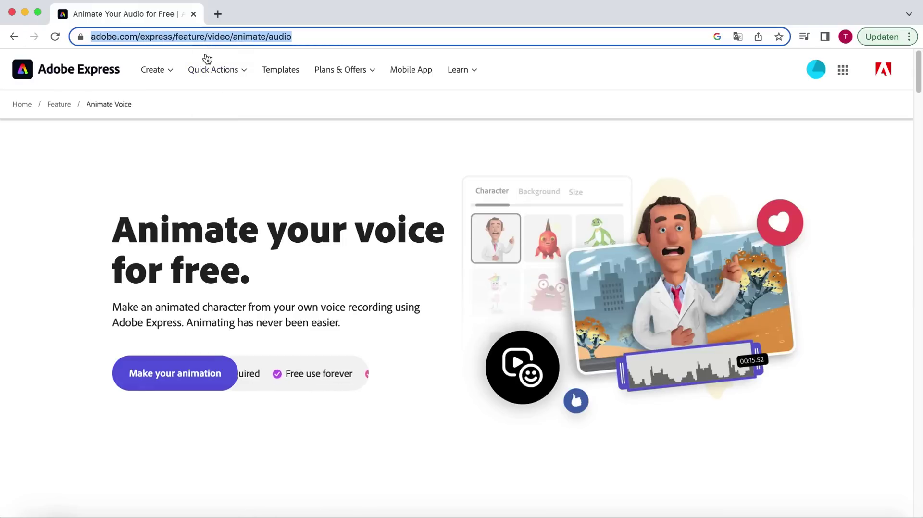
pyautogui.click(101, 220)
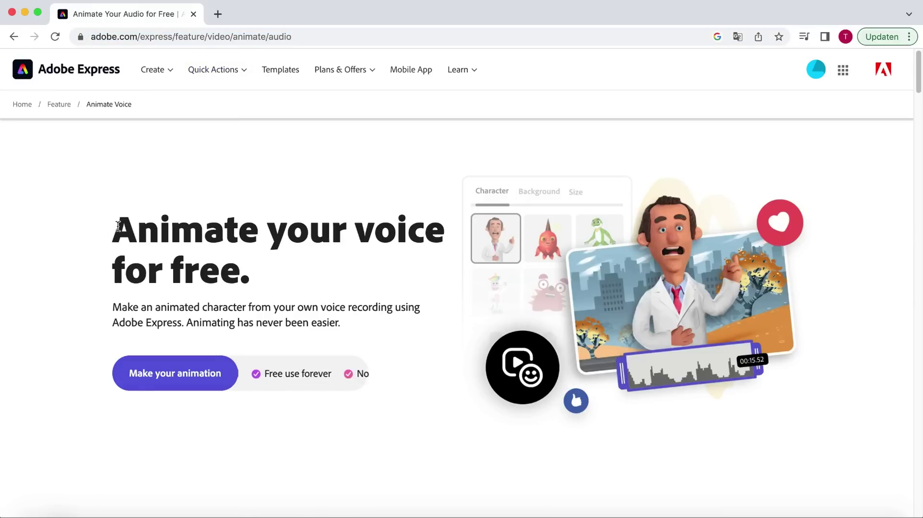
pyautogui.moveTo(115, 227); pyautogui.dragTo(249, 277)
pyautogui.click(85, 344)
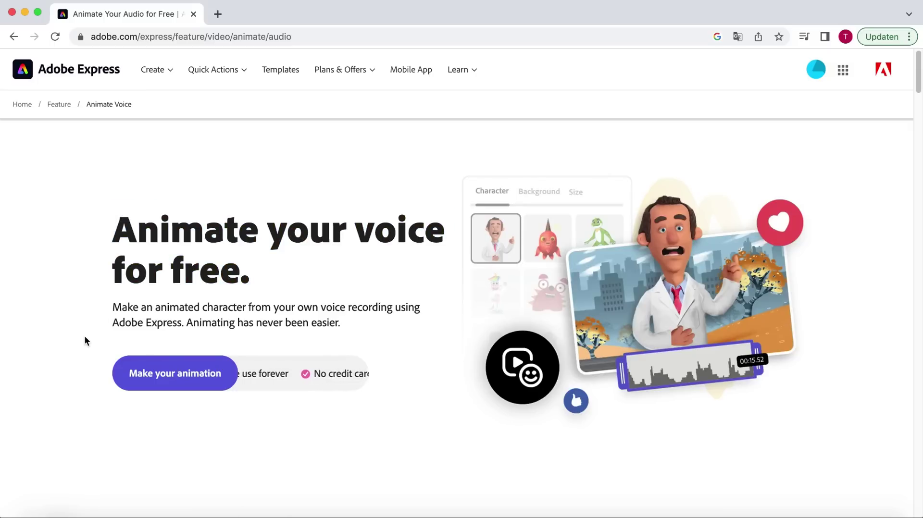
# Step: Open Animate from audio and try the Sasquatch and Sunny characters
pyautogui.click(184, 379)
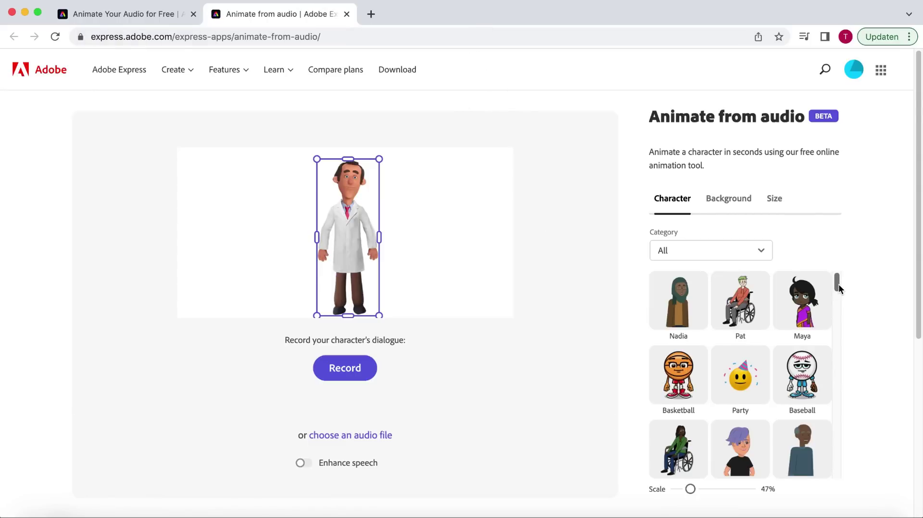
pyautogui.scroll(-10, 739, 273)
pyautogui.moveTo(841, 378); pyautogui.dragTo(841, 419)
pyautogui.scroll(-3, 839, 424)
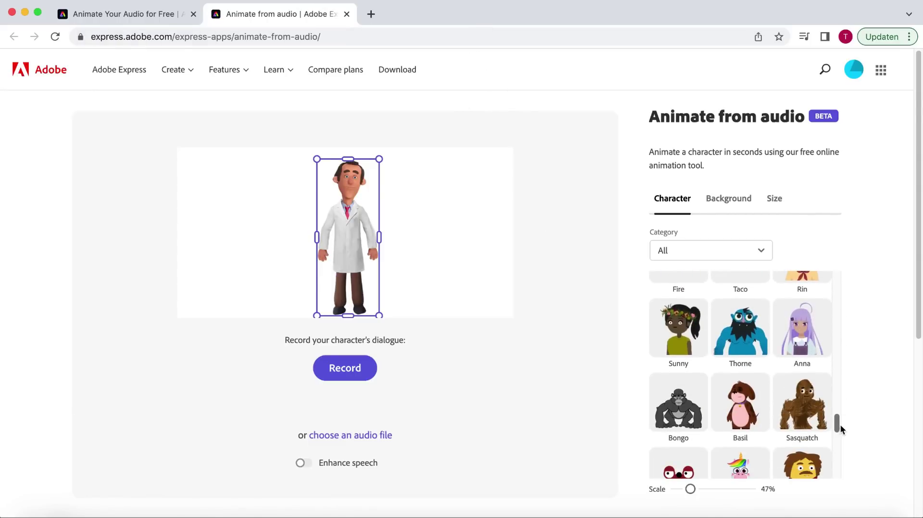
pyautogui.click(808, 409)
pyautogui.click(683, 332)
# Step: Try Smiley and Barbarasaurus, then pick Dr. Applesmith and nudge and resize him to 48%
pyautogui.scroll(2, 782, 354)
pyautogui.scroll(2, 779, 351)
pyautogui.click(740, 337)
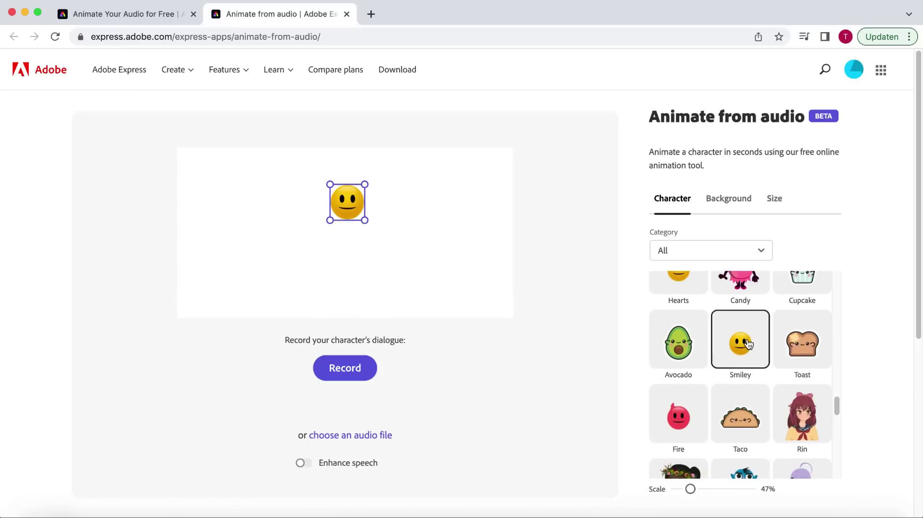
pyautogui.scroll(5, 741, 337)
pyautogui.click(741, 312)
pyautogui.click(806, 313)
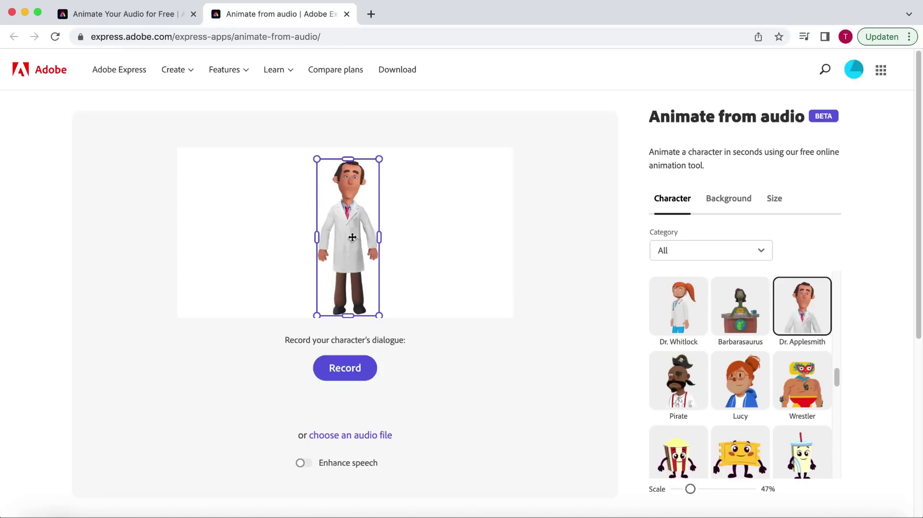
pyautogui.moveTo(352, 243)
pyautogui.mouseDown()
pyautogui.moveTo(356, 226)
pyautogui.moveTo(345, 244)
pyautogui.mouseUp()
pyautogui.moveTo(371, 159); pyautogui.dragTo(370, 161)
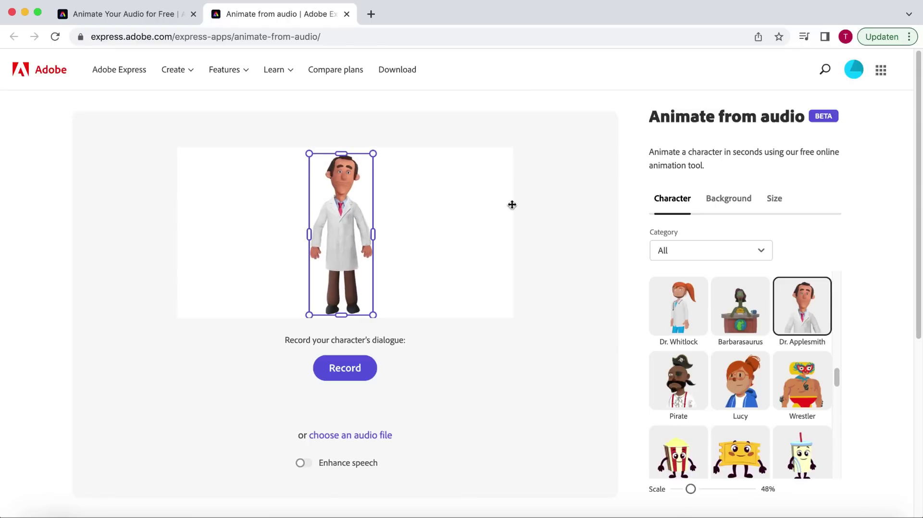
# Step: After trying Living Room and Festival, set the Office background and load the dialogue audio file
pyautogui.click(728, 201)
pyautogui.click(679, 324)
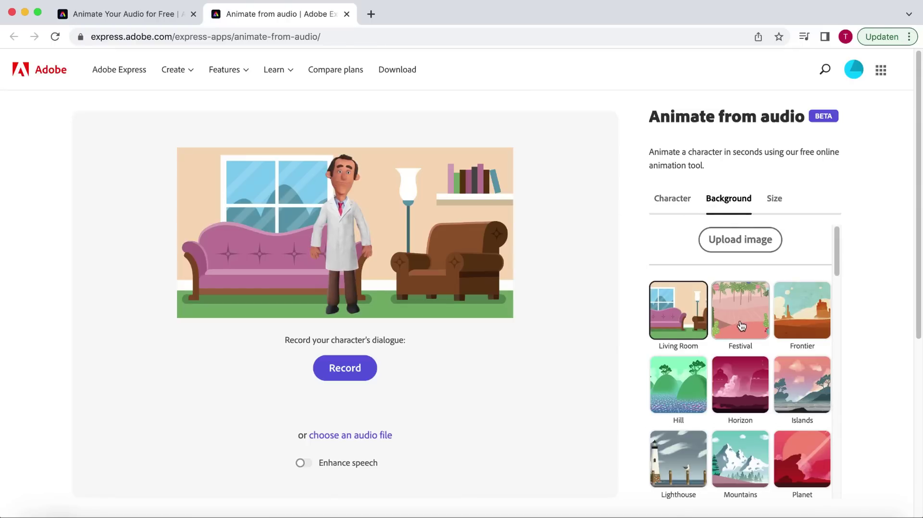
pyautogui.click(740, 310)
pyautogui.moveTo(835, 249); pyautogui.dragTo(848, 356)
pyautogui.click(661, 368)
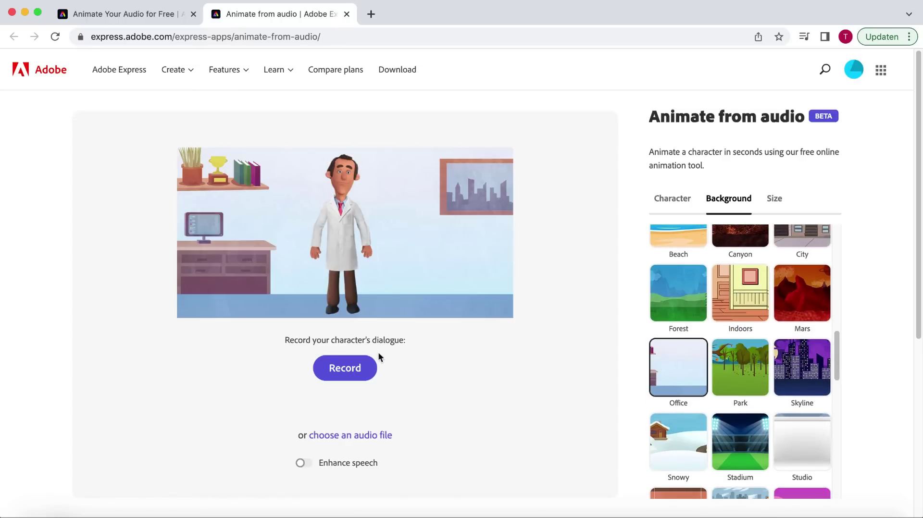
pyautogui.click(353, 437)
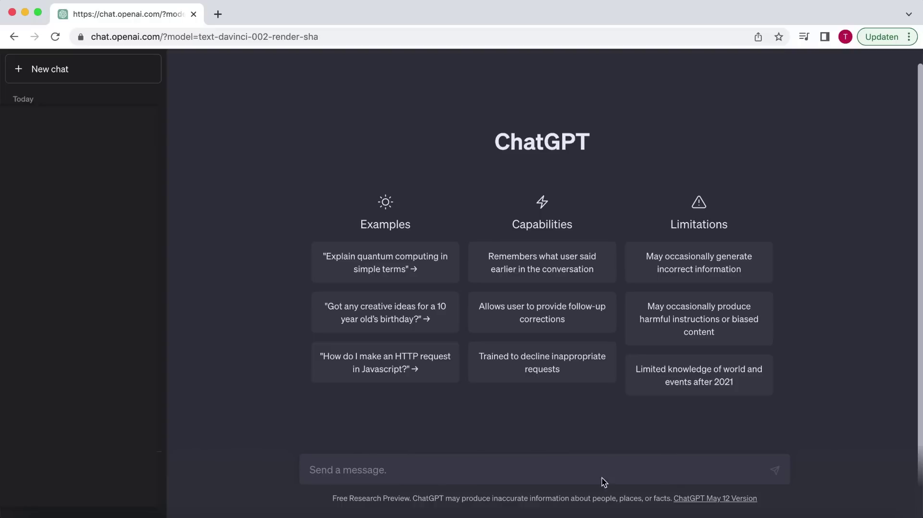
# Step: Greet ChatGPT asking it to unleash algorithmic comedy, then reply 'Alright let's dive in!'
pyautogui.write('Well hello ChatGPT, Here I am once again! Are you ready to unleash ')
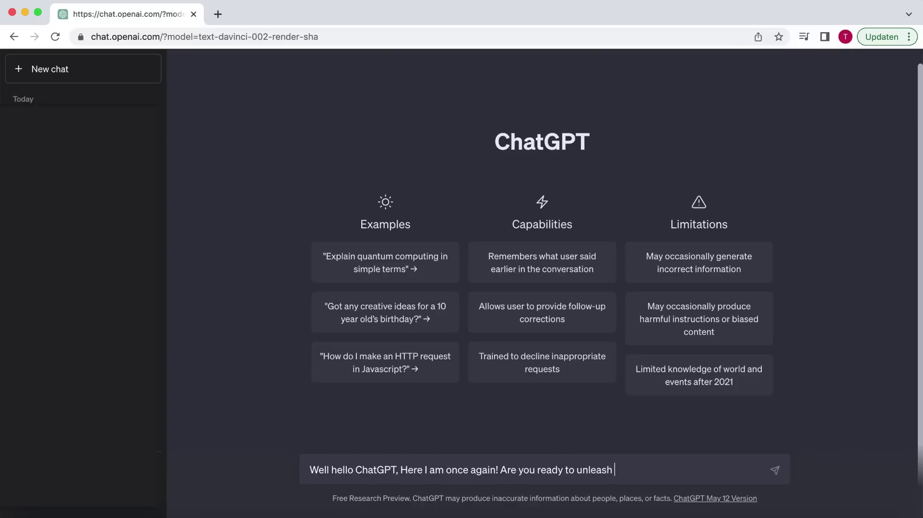
pyautogui.write('your algorithmic comedy on my request?')
pyautogui.press('Return')
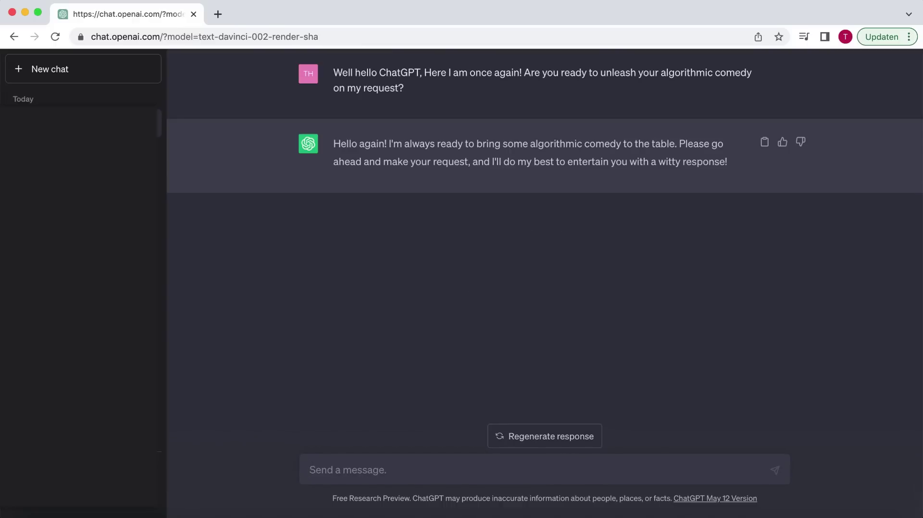
pyautogui.write("Alright let's")
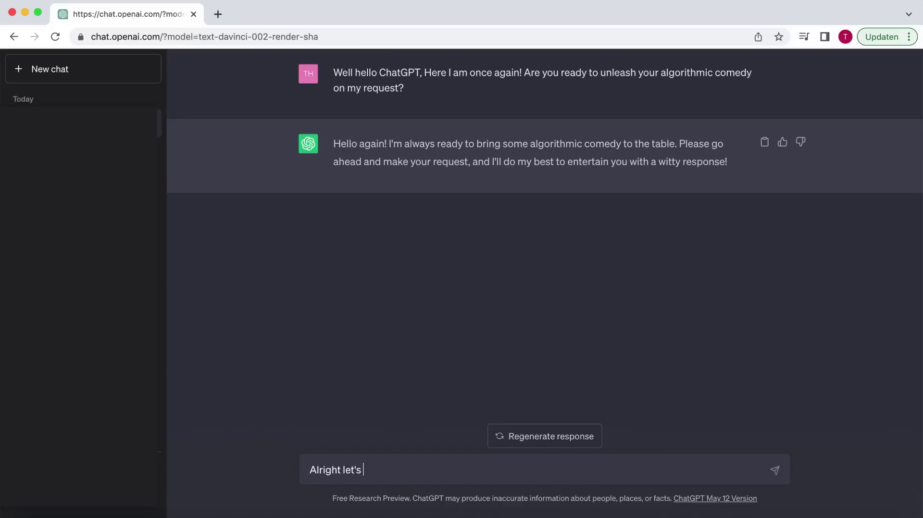
pyautogui.write(' dive in!')
pyautogui.press('Return')
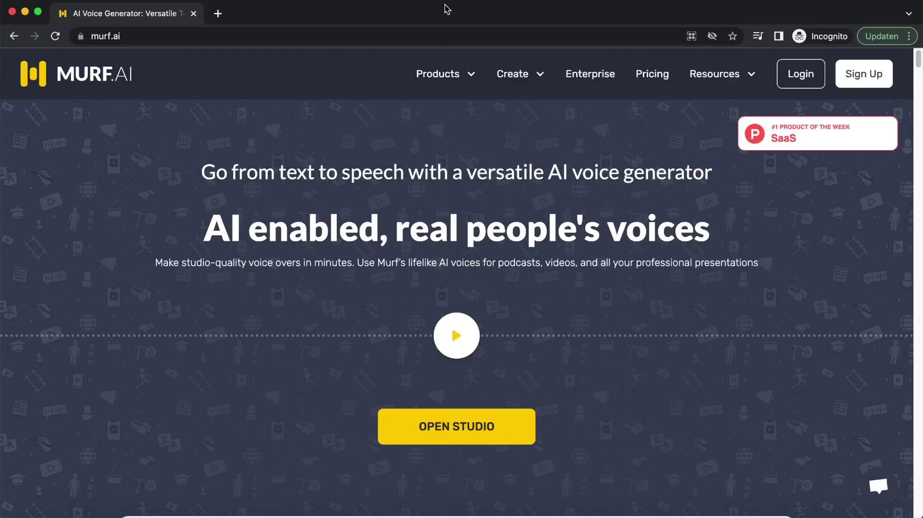
# Step: On murf.ai, scroll the homepage and highlight the '120+ voices in 20+ languages' text
pyautogui.click(225, 36)
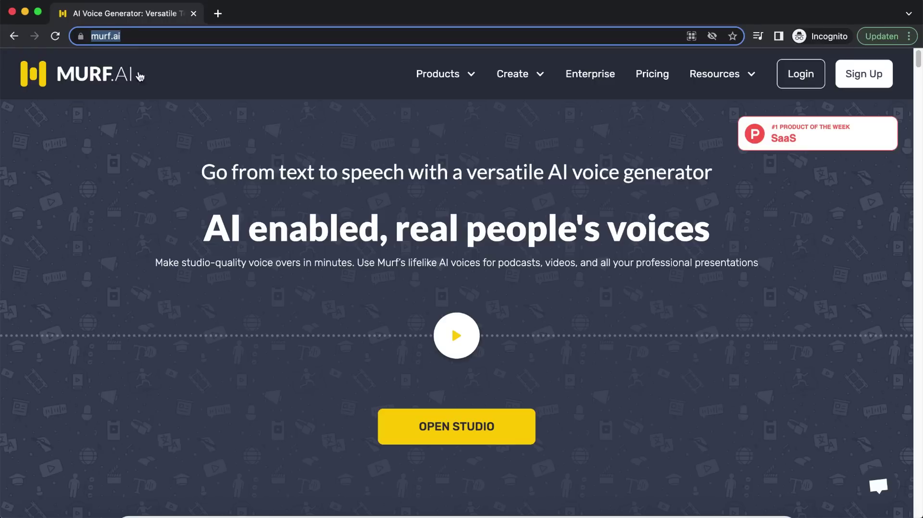
pyautogui.click(80, 123)
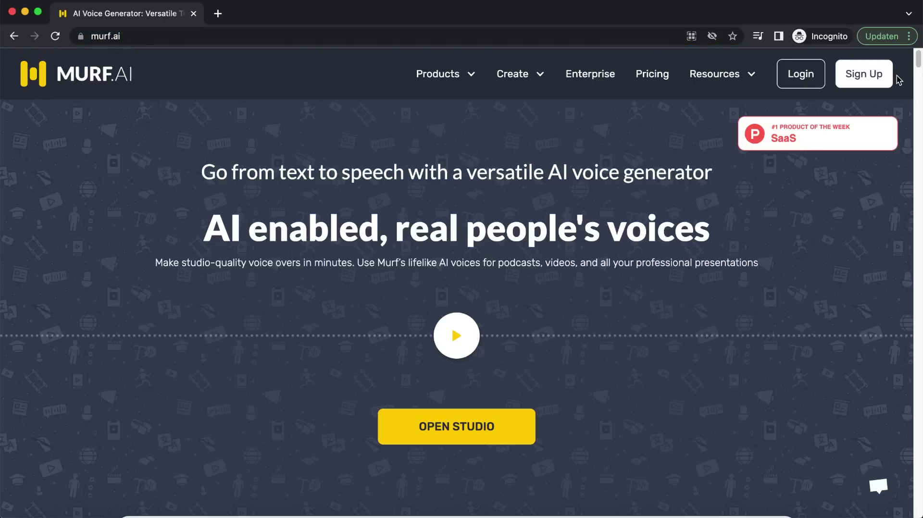
pyautogui.moveTo(918, 59); pyautogui.dragTo(904, 163)
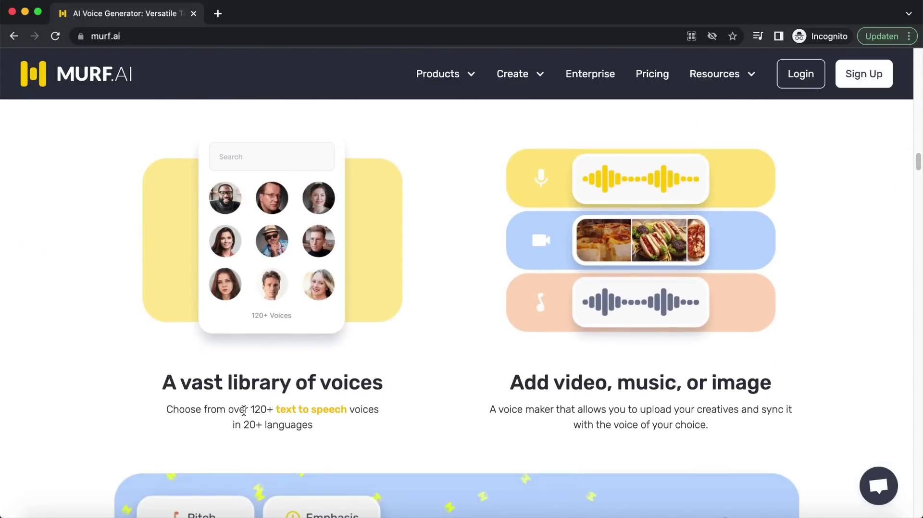
pyautogui.moveTo(250, 410); pyautogui.dragTo(227, 450)
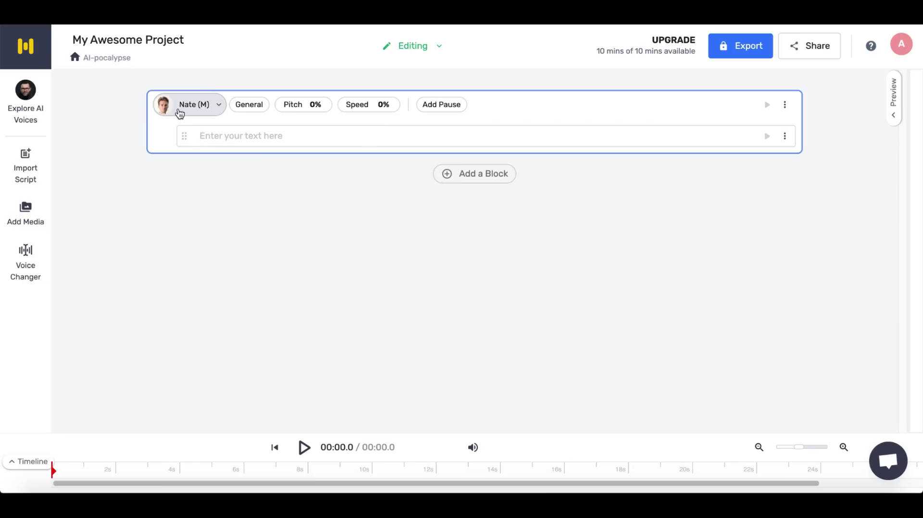
# Step: Preview the Nate, Miles and Ethan voice samples, then select Miles (M) for the block
pyautogui.click(181, 107)
pyautogui.scroll(-1, 889, 153)
pyautogui.moveTo(889, 153)
pyautogui.mouseDown()
pyautogui.moveTo(893, 264)
pyautogui.moveTo(890, 150)
pyautogui.mouseUp()
pyautogui.moveTo(745, 218)
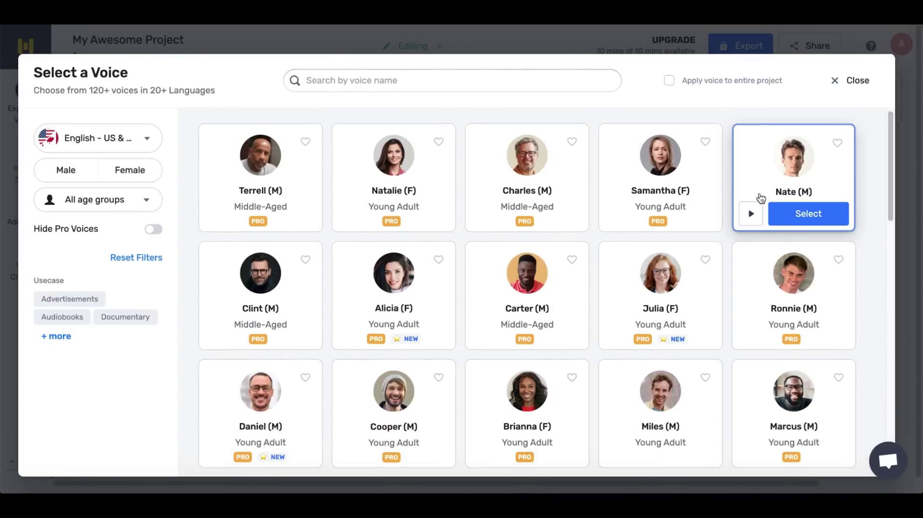
pyautogui.scroll(1, 759, 198)
pyautogui.click(750, 219)
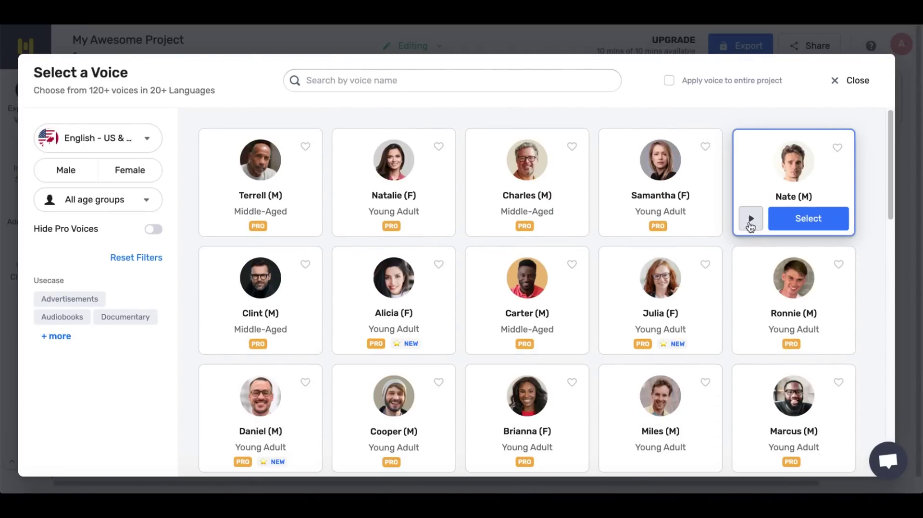
pyautogui.scroll(-2, 664, 288)
pyautogui.click(616, 330)
pyautogui.scroll(-5, 889, 212)
pyautogui.scroll(-1, 895, 262)
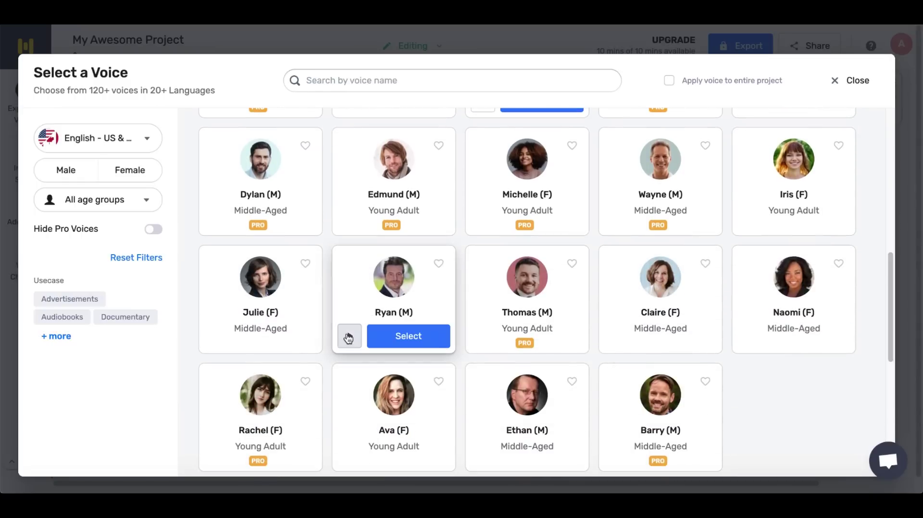
pyautogui.click(483, 454)
pyautogui.moveTo(891, 337); pyautogui.dragTo(901, 210)
pyautogui.click(659, 369)
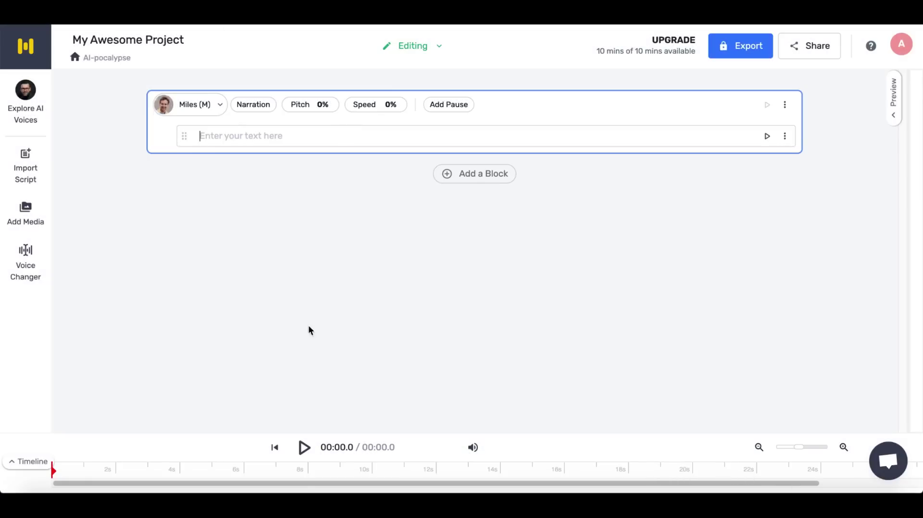
# Step: Paste the 'Dad and Son Show' intro script into the block and generate and play it
pyautogui.press('super+v')
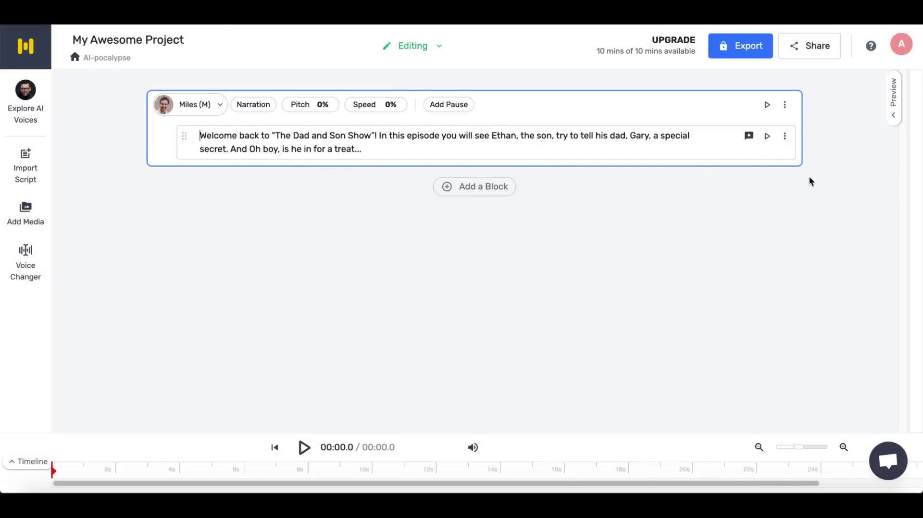
pyautogui.click(811, 180)
pyautogui.click(767, 136)
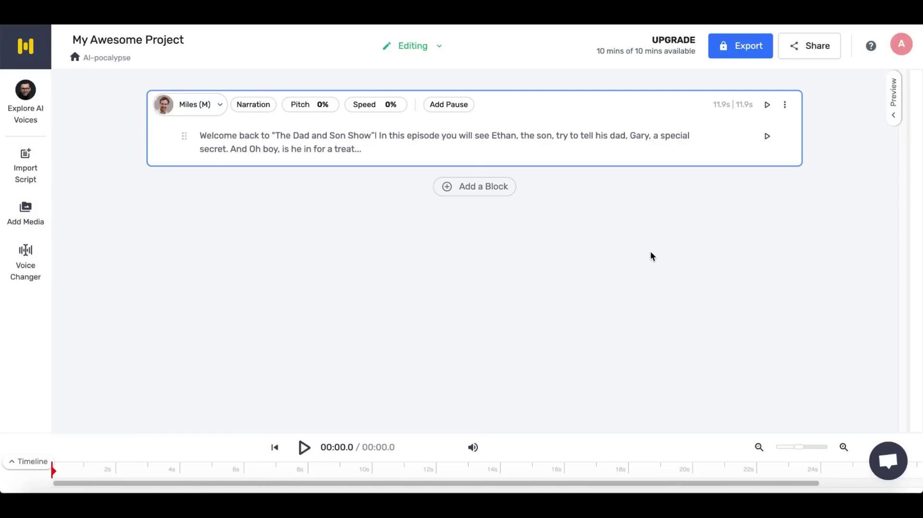
# Step: Set the voice pitch to -5% and speed to +5%, then regenerate the audio
pyautogui.click(310, 104)
pyautogui.moveTo(310, 141)
pyautogui.mouseDown()
pyautogui.moveTo(267, 153)
pyautogui.moveTo(354, 146)
pyautogui.moveTo(303, 142)
pyautogui.mouseUp()
pyautogui.click(365, 104)
pyautogui.moveTo(375, 142); pyautogui.dragTo(380, 142)
pyautogui.click(558, 207)
pyautogui.click(767, 136)
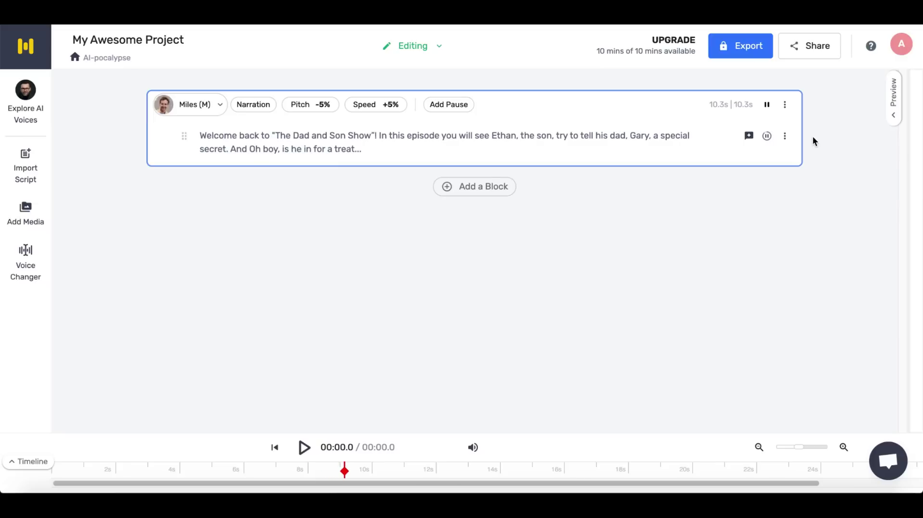
# Step: Insert a medium pause after the show title
pyautogui.click(379, 151)
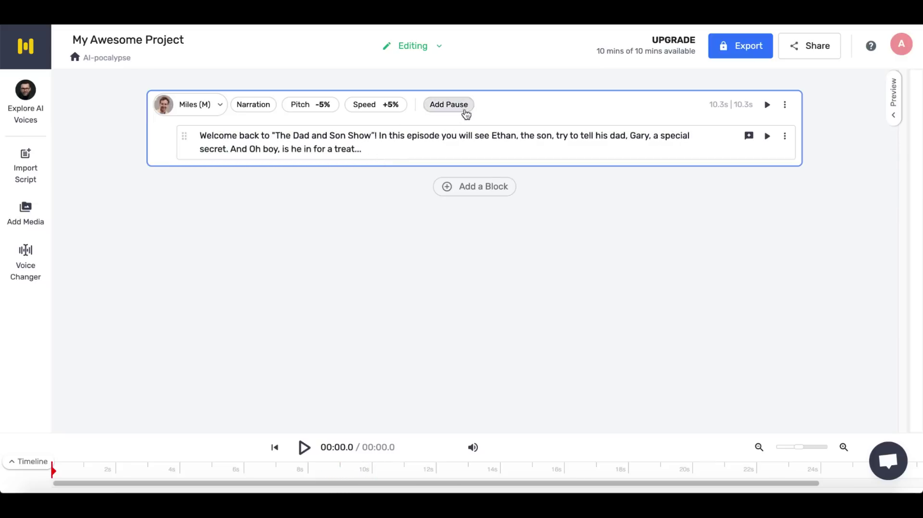
pyautogui.click(450, 106)
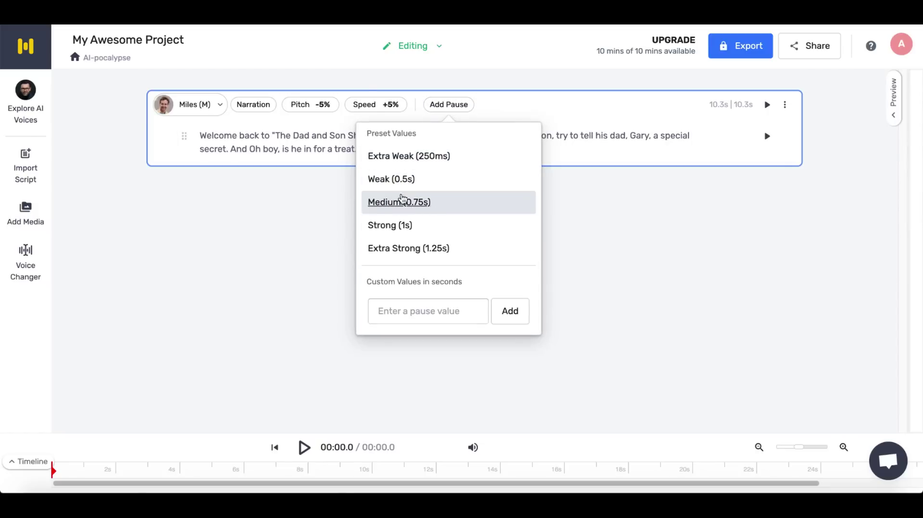
pyautogui.click(388, 203)
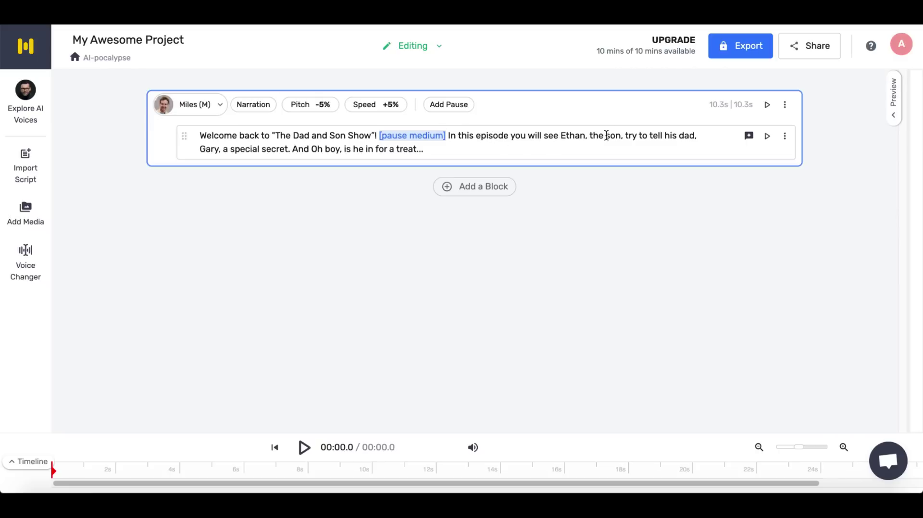
# Step: Add an extra-weak pause after 'son,' and a weak 0.5s pause before 'And'
pyautogui.click(624, 137)
pyautogui.click(449, 104)
pyautogui.click(422, 157)
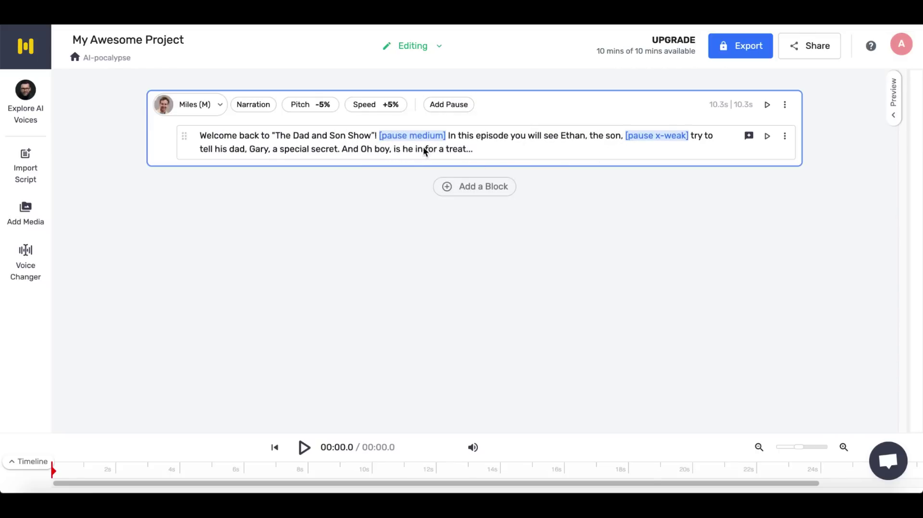
pyautogui.click(343, 153)
pyautogui.click(448, 104)
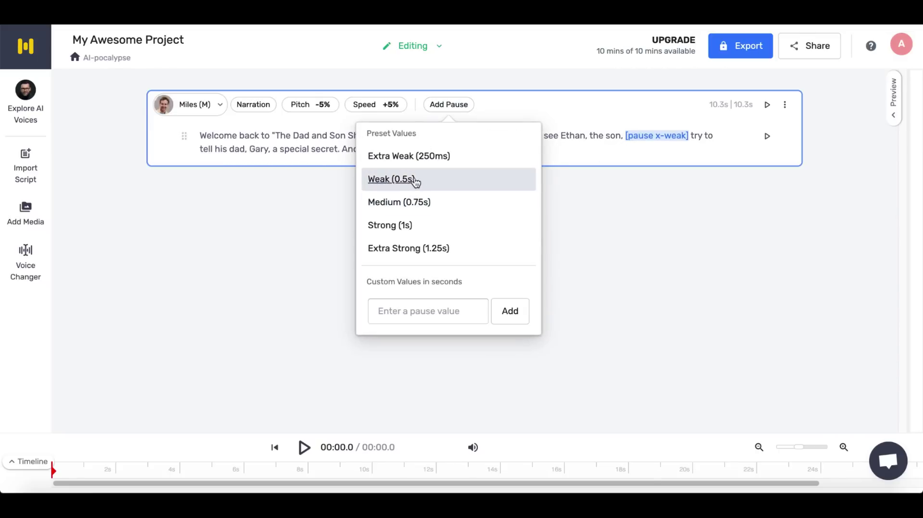
pyautogui.click(418, 179)
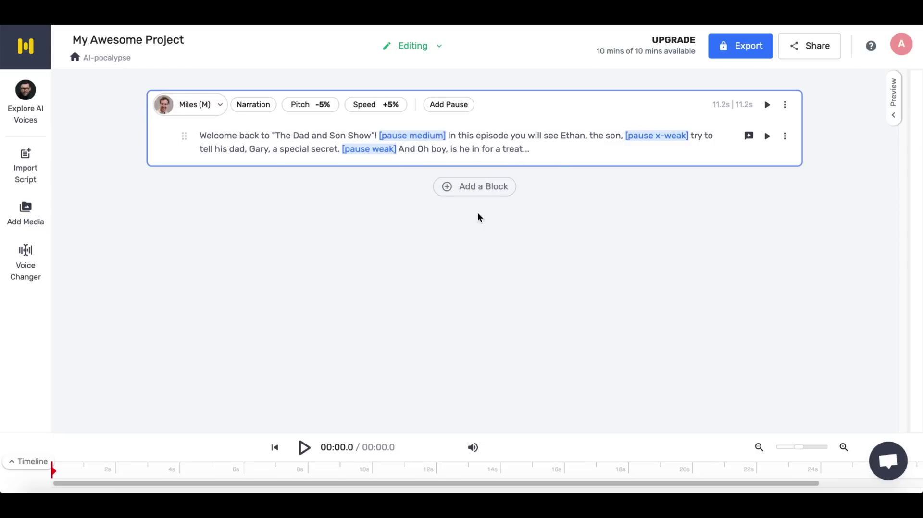
# Step: Add a new Nate (M) block with the line 'Uhmm dad? Dad! I uhm,' and generate it
pyautogui.click(469, 190)
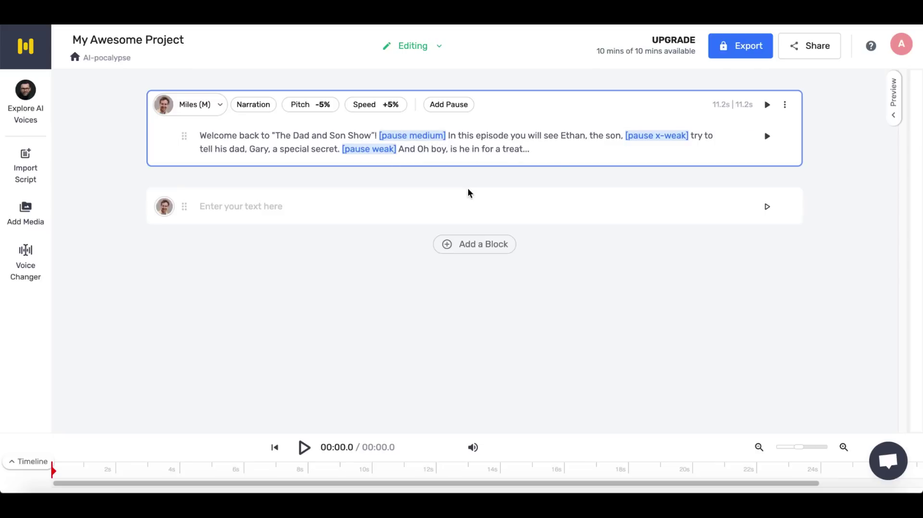
pyautogui.click(173, 215)
pyautogui.moveTo(888, 220); pyautogui.dragTo(890, 212)
pyautogui.scroll(4, 867, 193)
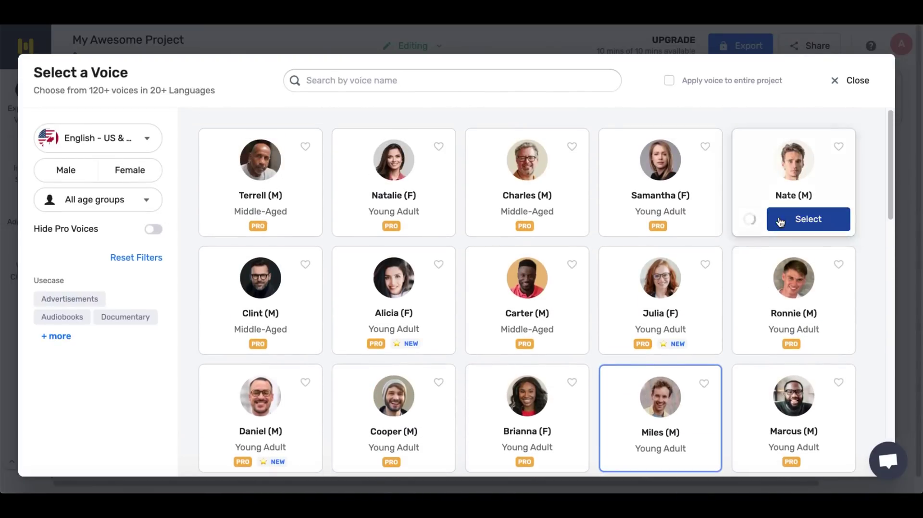
pyautogui.click(780, 222)
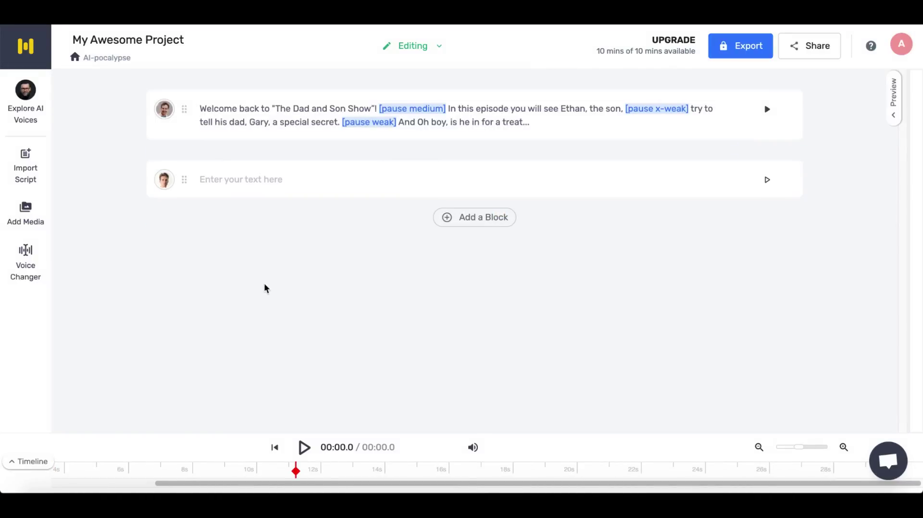
pyautogui.click(255, 181)
pyautogui.write('Uhmm dad? Dad! I uhm,')
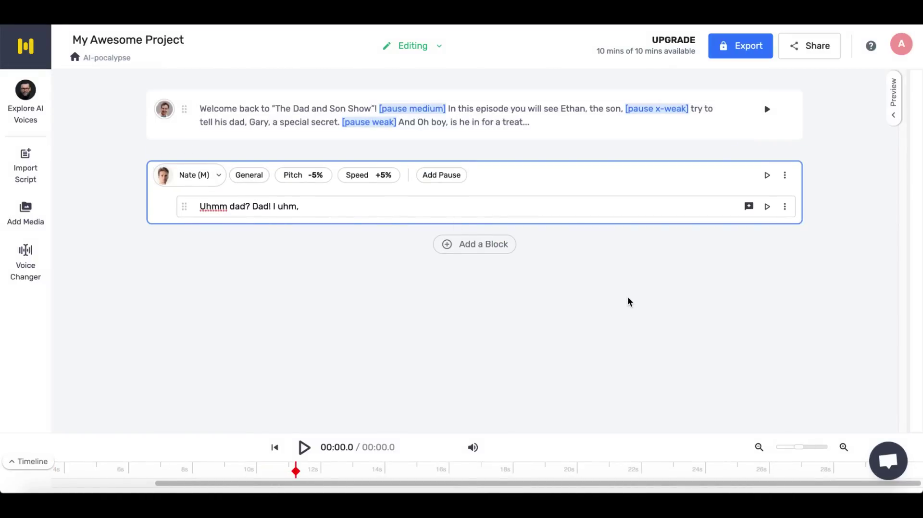
pyautogui.click(767, 207)
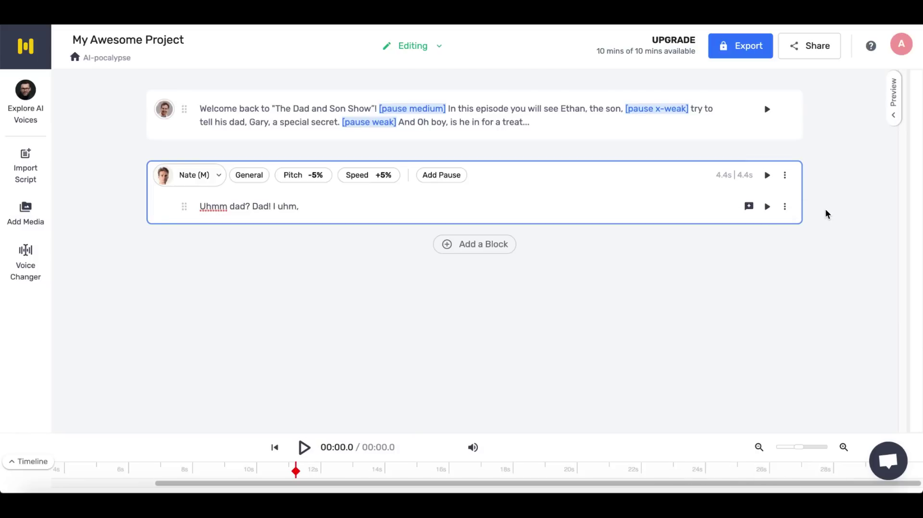
pyautogui.click(768, 207)
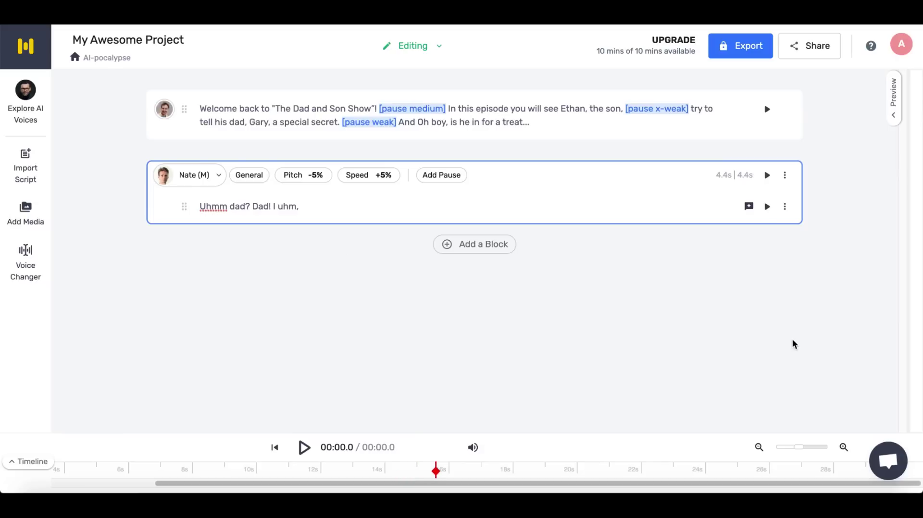
# Step: Set the Nate line's pitch to +10% and speed to -5%
pyautogui.click(289, 182)
pyautogui.moveTo(294, 213); pyautogui.dragTo(321, 214)
pyautogui.click(582, 239)
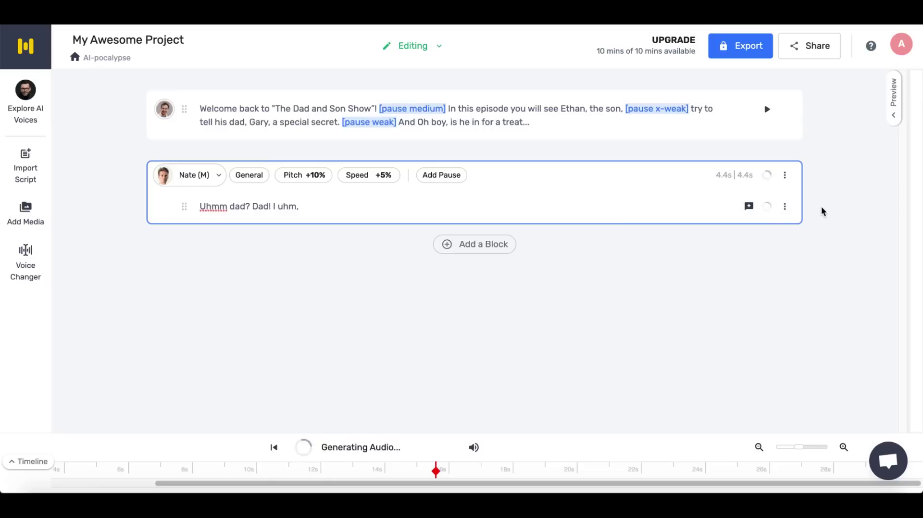
pyautogui.click(768, 206)
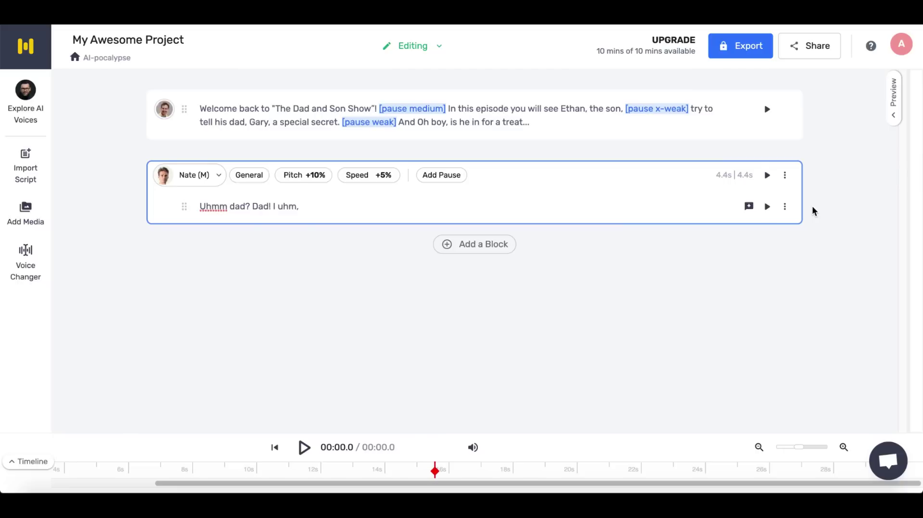
pyautogui.click(369, 175)
pyautogui.moveTo(380, 212); pyautogui.dragTo(359, 212)
# Step: Insert a strong pause after 'Uhmm', a weak after 'dad?', a medium after 'Dad!', then add another block
pyautogui.click(227, 206)
pyautogui.click(442, 175)
pyautogui.click(418, 295)
pyautogui.click(442, 175)
pyautogui.click(452, 319)
pyautogui.click(314, 206)
pyautogui.click(441, 175)
pyautogui.click(429, 249)
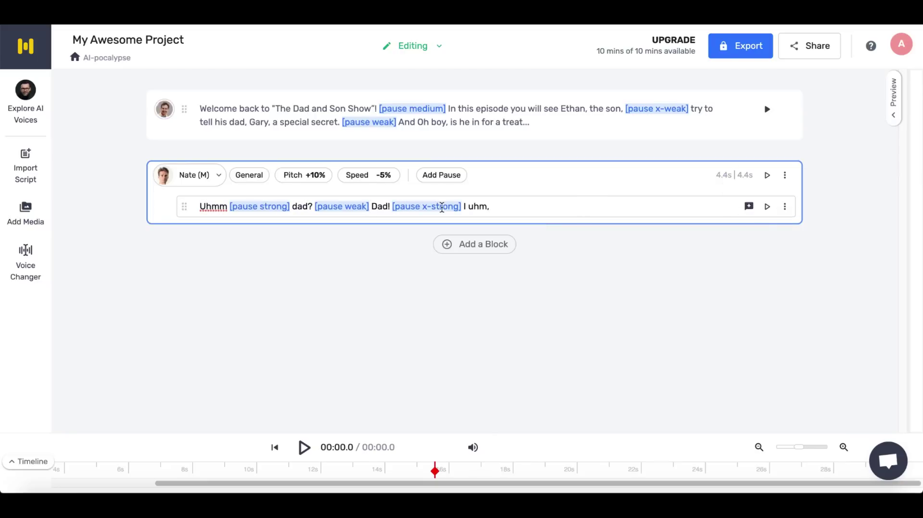
pyautogui.click(463, 206)
pyautogui.click(418, 272)
pyautogui.click(485, 246)
# Step: Give the new block the Ethan (M) voice with the text 'hmm?' and play it
pyautogui.scroll(-10, 525, 332)
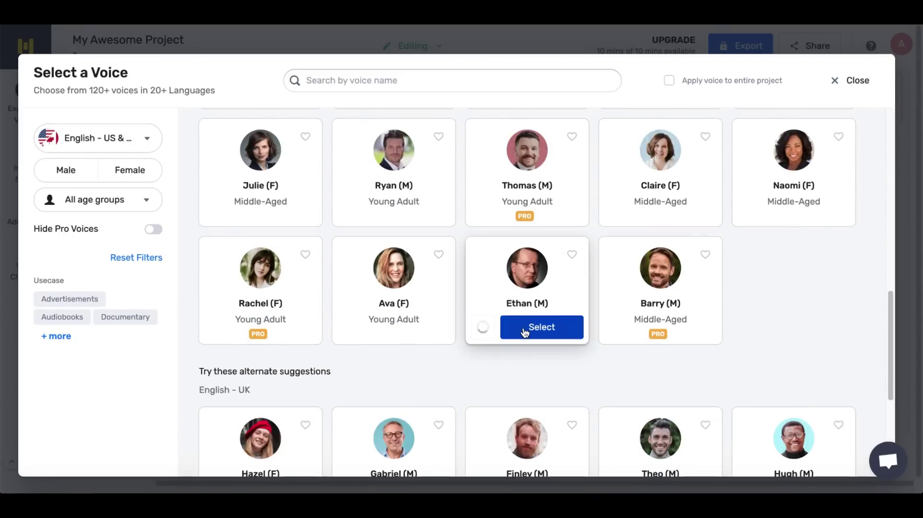
pyautogui.click(525, 331)
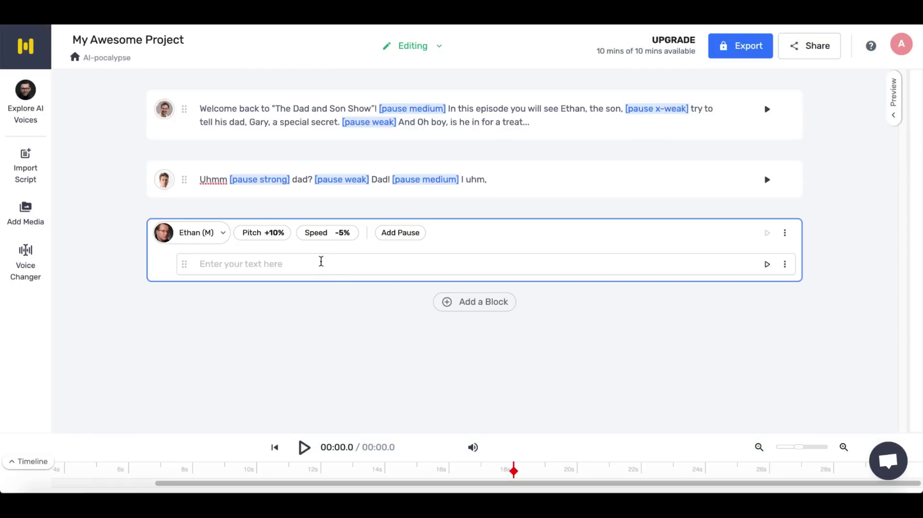
pyautogui.write('hmm?')
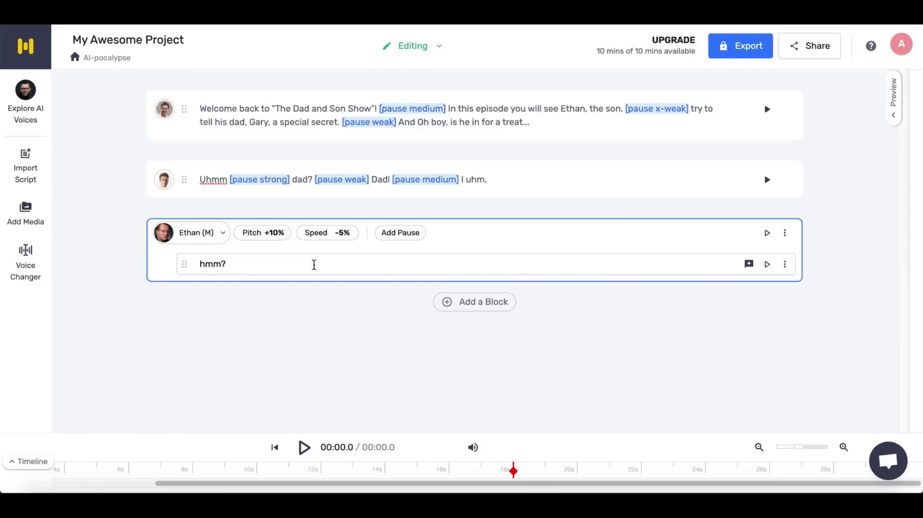
pyautogui.click(767, 264)
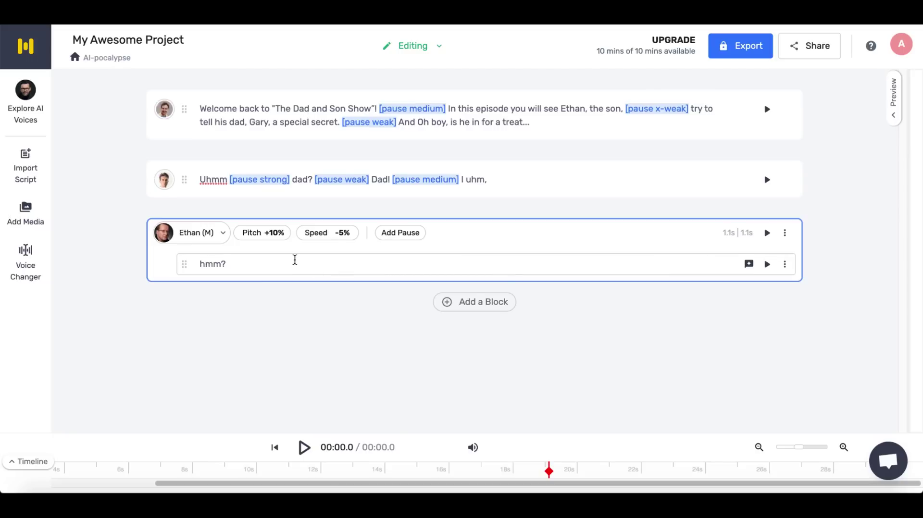
# Step: Set the 'hmm?' line to 0% pitch and -40% speed, then replay it
pyautogui.click(272, 234)
pyautogui.moveTo(278, 270); pyautogui.dragTo(262, 273)
pyautogui.click(328, 233)
pyautogui.moveTo(318, 271); pyautogui.dragTo(257, 270)
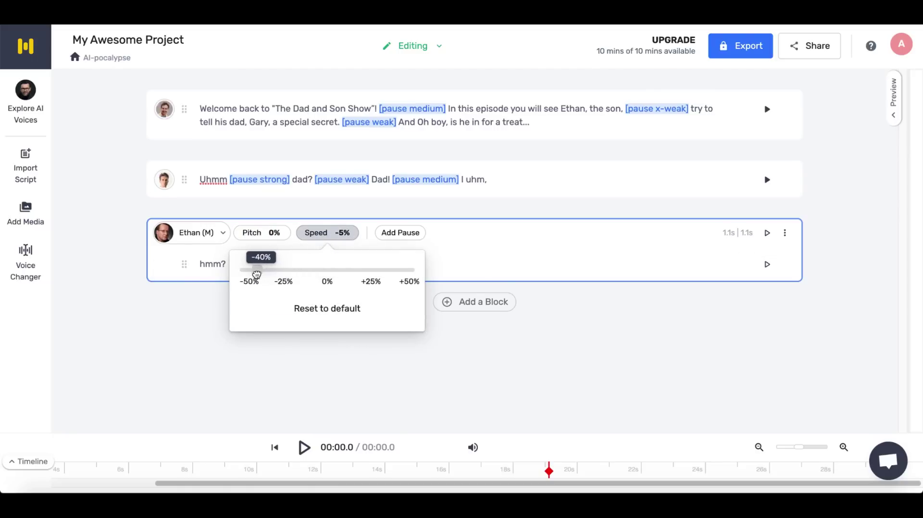
pyautogui.click(625, 336)
pyautogui.click(767, 264)
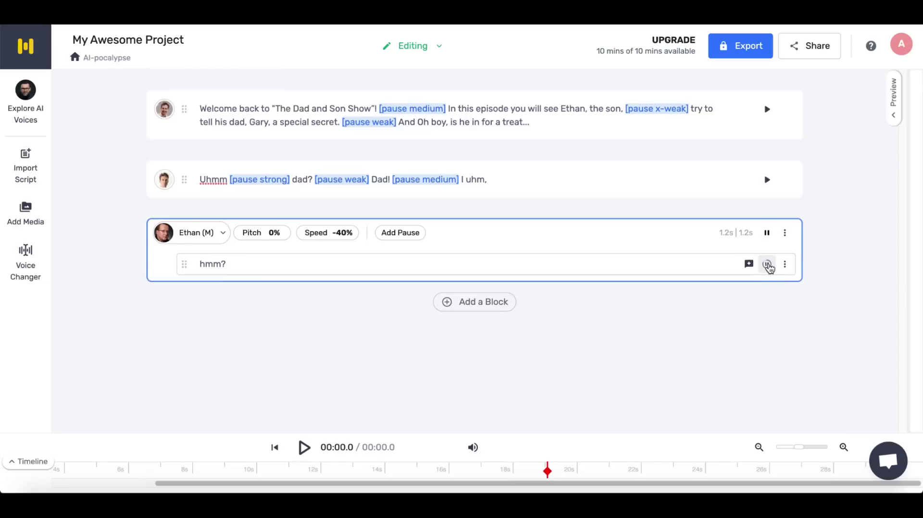
pyautogui.click(820, 284)
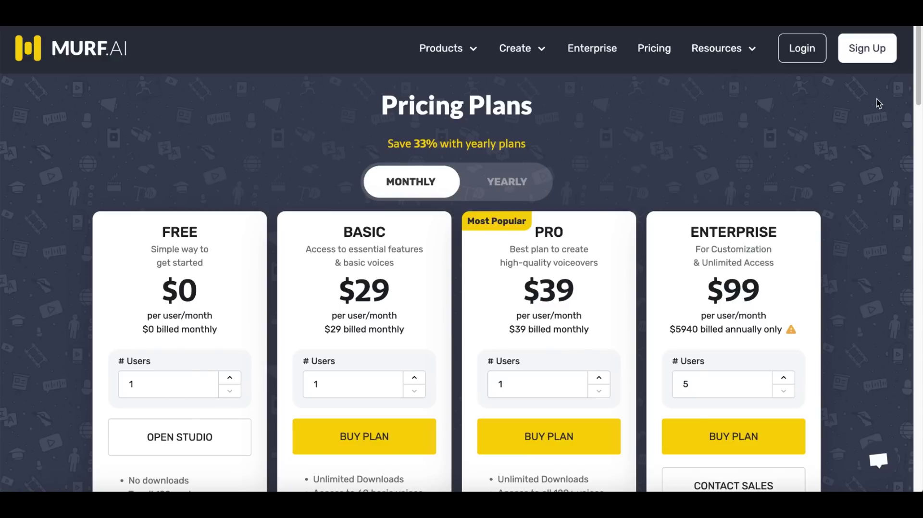
# Step: Review Murf.ai's pricing plans, noting Pro at $39 monthly, then switch to yearly billing ($19 Basic)
pyautogui.moveTo(921, 64); pyautogui.dragTo(921, 88)
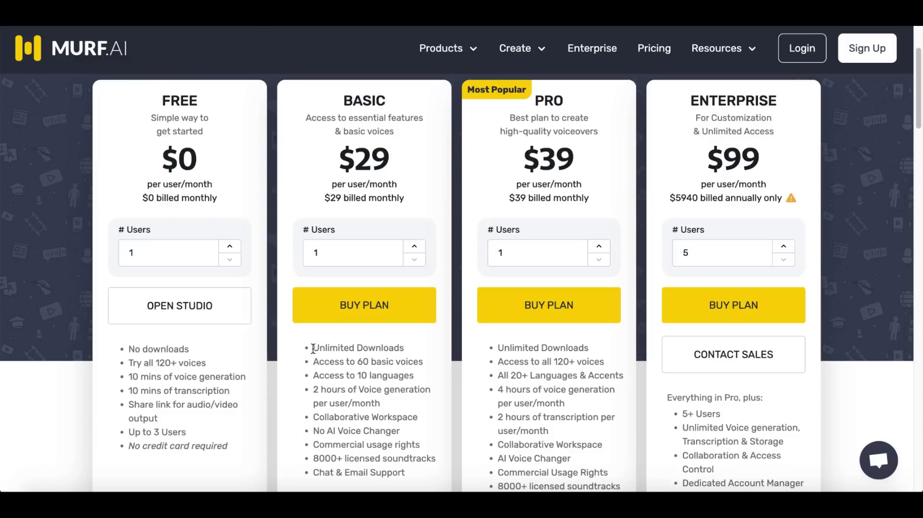
pyautogui.click(429, 365)
pyautogui.moveTo(572, 154); pyautogui.dragTo(524, 159)
pyautogui.click(518, 163)
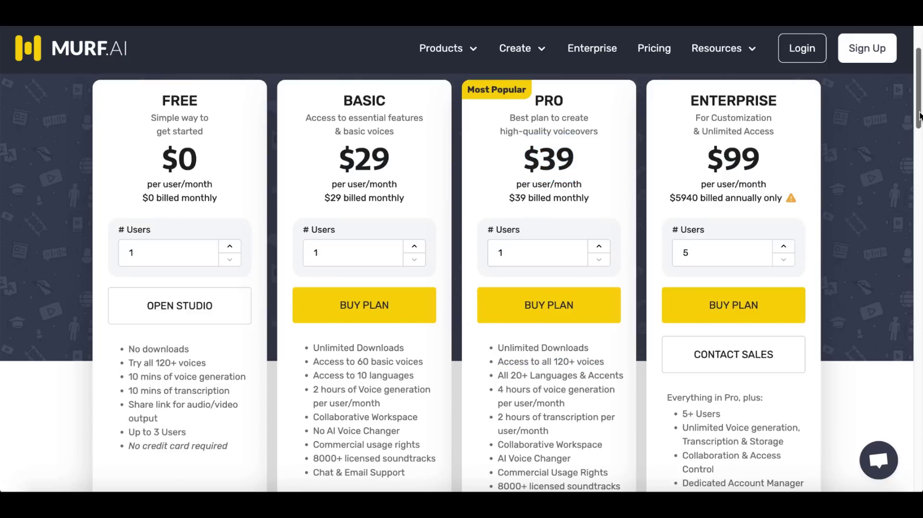
pyautogui.moveTo(919, 113); pyautogui.dragTo(919, 89)
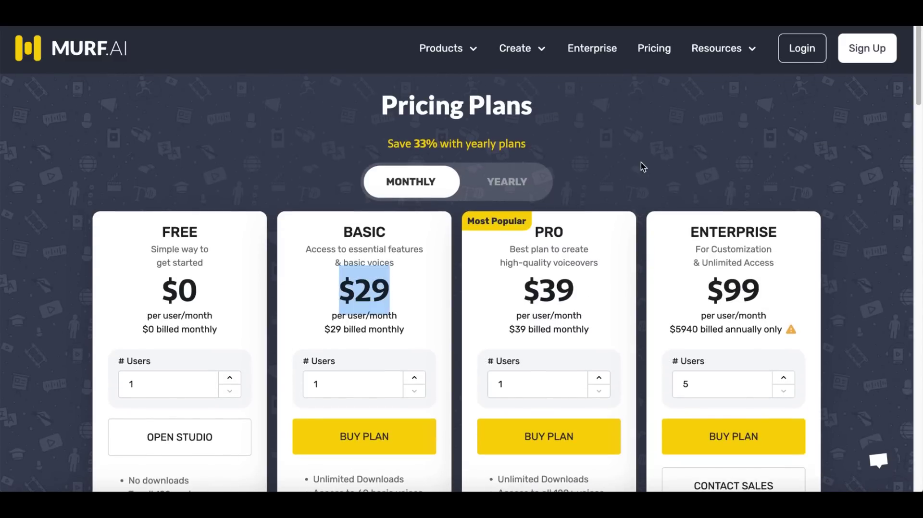
pyautogui.click(514, 189)
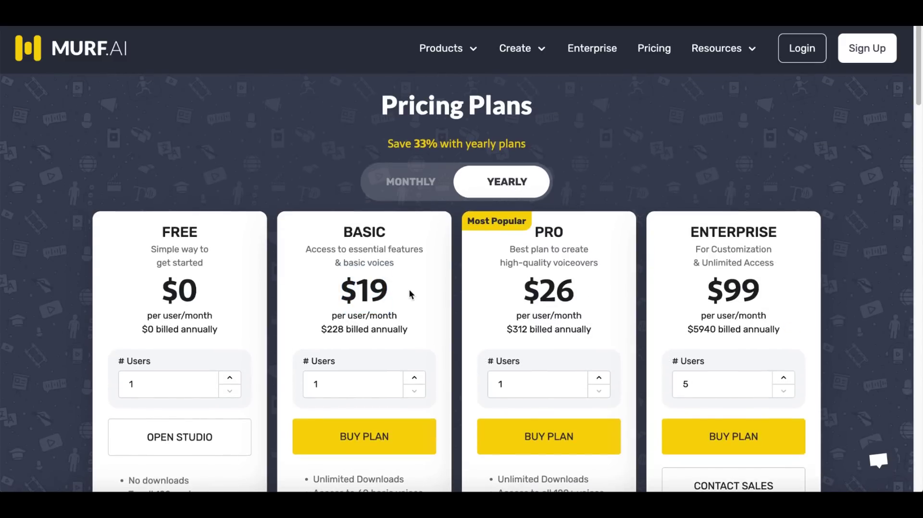
pyautogui.click(337, 301)
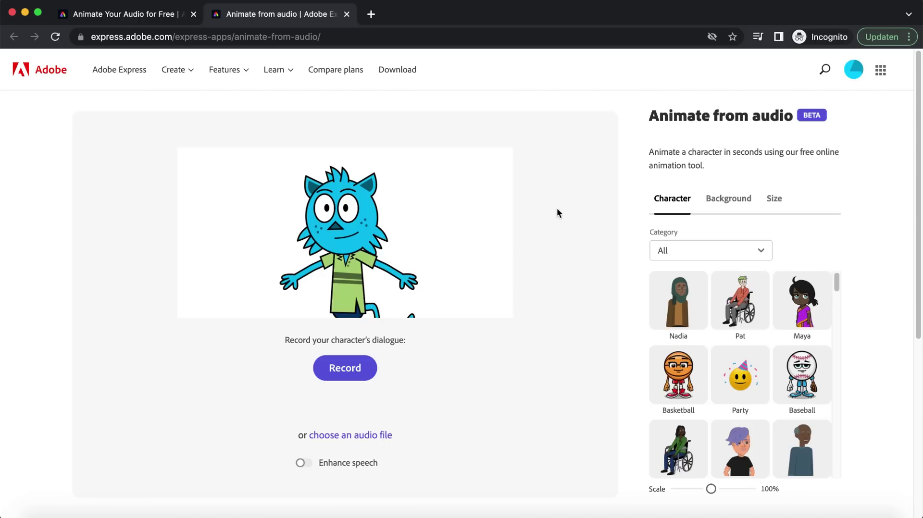
# Step: Scale the character to 80%, swap it for Leonard, and nudge him slightly up and right
pyautogui.moveTo(837, 284); pyautogui.dragTo(836, 385)
pyautogui.moveTo(419, 155)
pyautogui.moveTo(418, 155); pyautogui.dragTo(395, 187)
pyautogui.scroll(3, 832, 379)
pyautogui.click(679, 332)
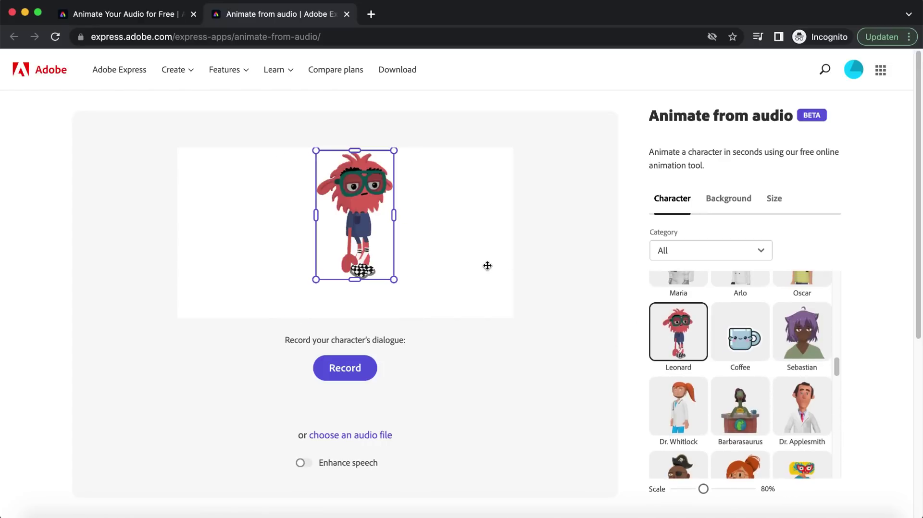
pyautogui.moveTo(291, 297); pyautogui.dragTo(299, 293)
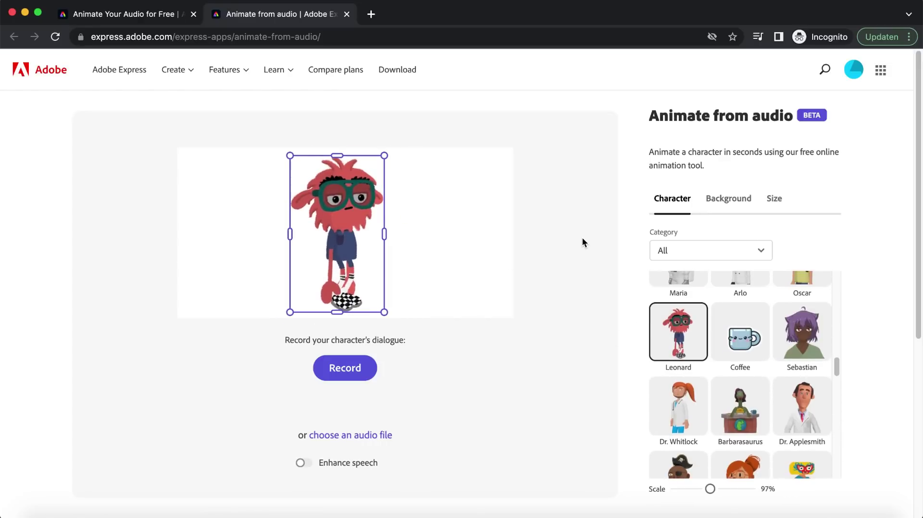
# Step: Give Leonard a solid green background, animate him with the voice recording, and play it
pyautogui.click(726, 192)
pyautogui.moveTo(839, 237); pyautogui.dragTo(840, 447)
pyautogui.click(685, 273)
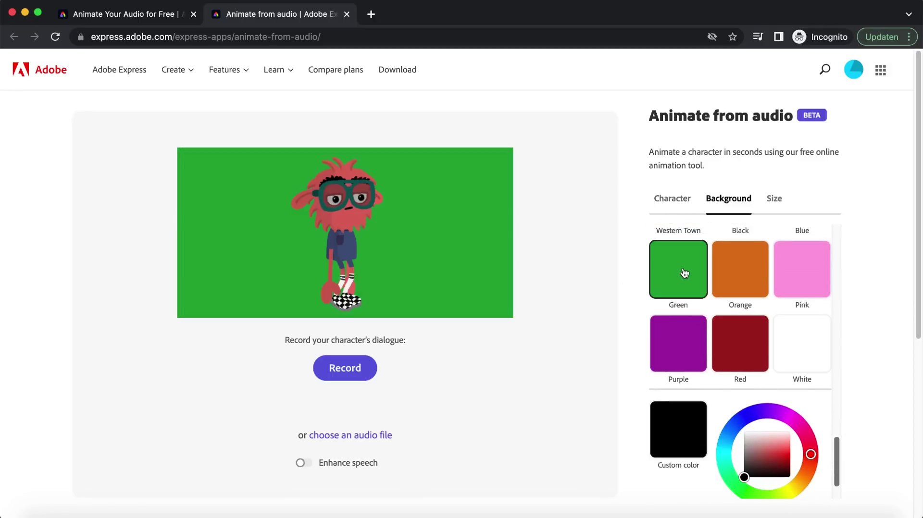
pyautogui.click(368, 435)
pyautogui.doubleClick(560, 282)
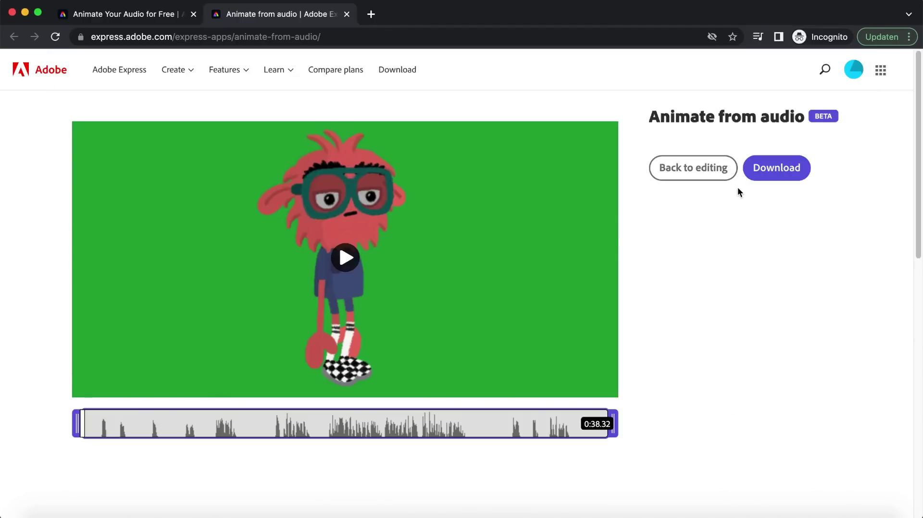
pyautogui.click(345, 255)
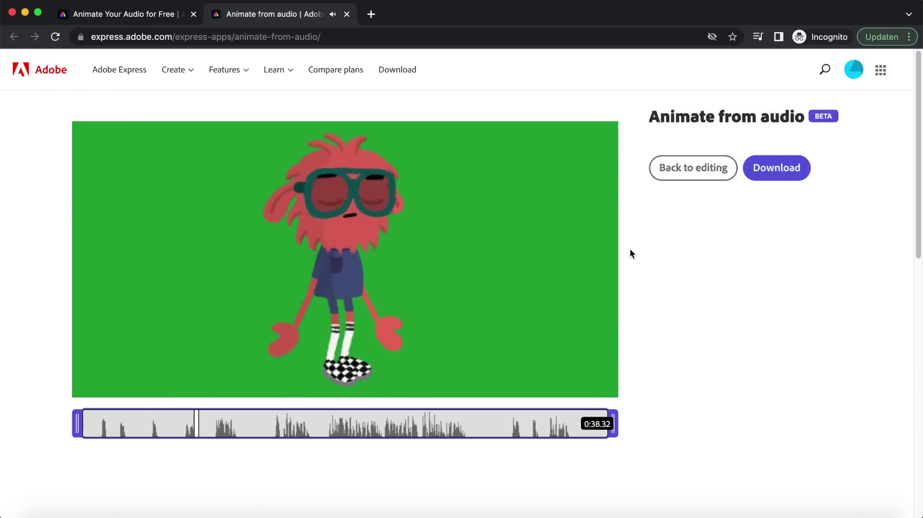
# Step: Download the Leonard animation and return to editing
pyautogui.click(771, 179)
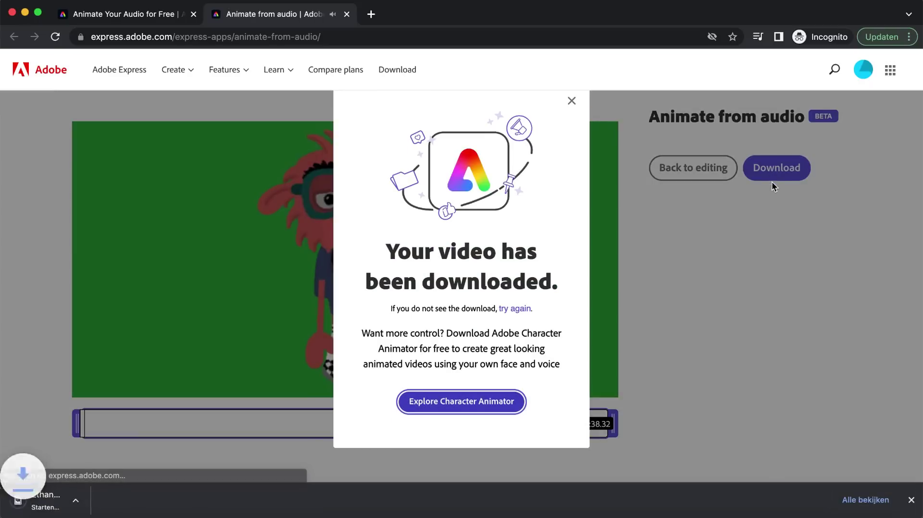
pyautogui.click(572, 102)
pyautogui.click(693, 167)
# Step: Swap the character for Mark, the bearded man, enlarged to 168% so his head fills the frame
pyautogui.click(671, 198)
pyautogui.scroll(-5, 829, 342)
pyautogui.click(830, 343)
pyautogui.moveTo(837, 327); pyautogui.dragTo(841, 462)
pyautogui.click(802, 418)
pyautogui.moveTo(380, 161)
pyautogui.mouseDown()
pyautogui.moveTo(394, 154)
pyautogui.moveTo(364, 163)
pyautogui.mouseUp()
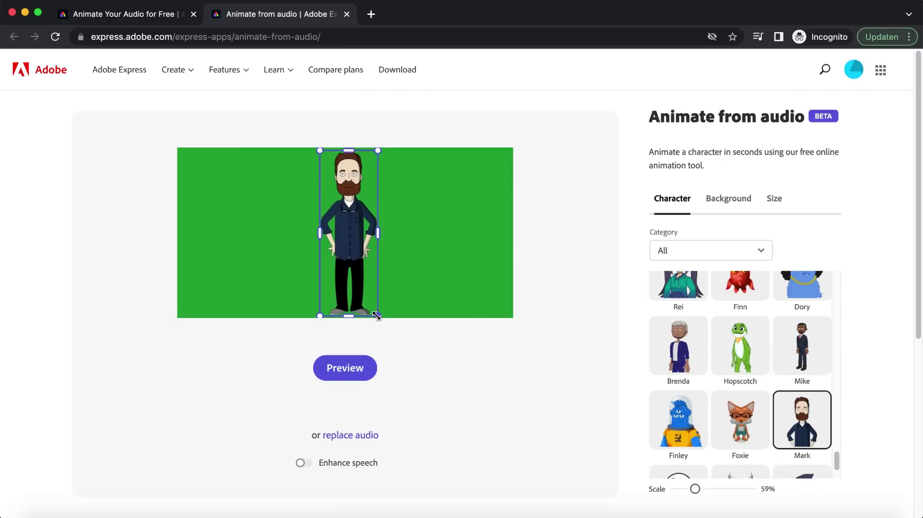
pyautogui.moveTo(376, 316); pyautogui.dragTo(495, 481)
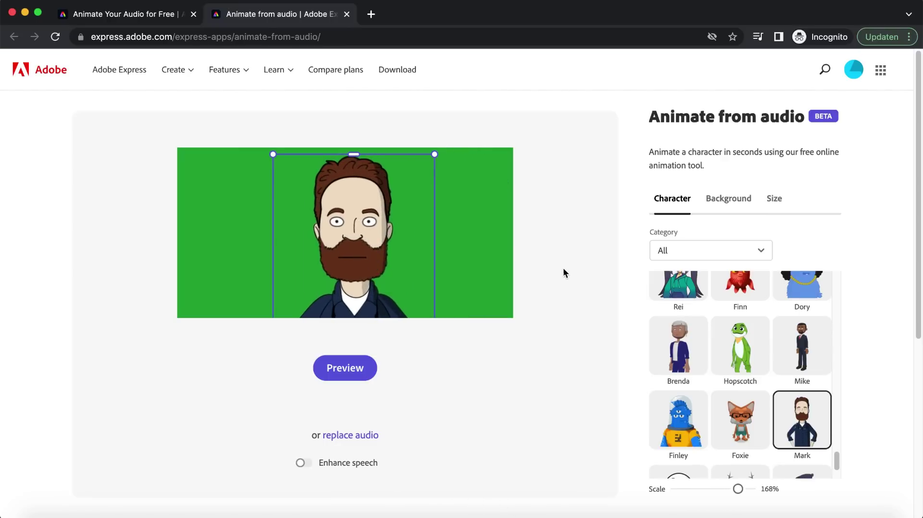
# Step: Regenerate the Mark animation preview and download the new video
pyautogui.click(353, 439)
pyautogui.click(332, 438)
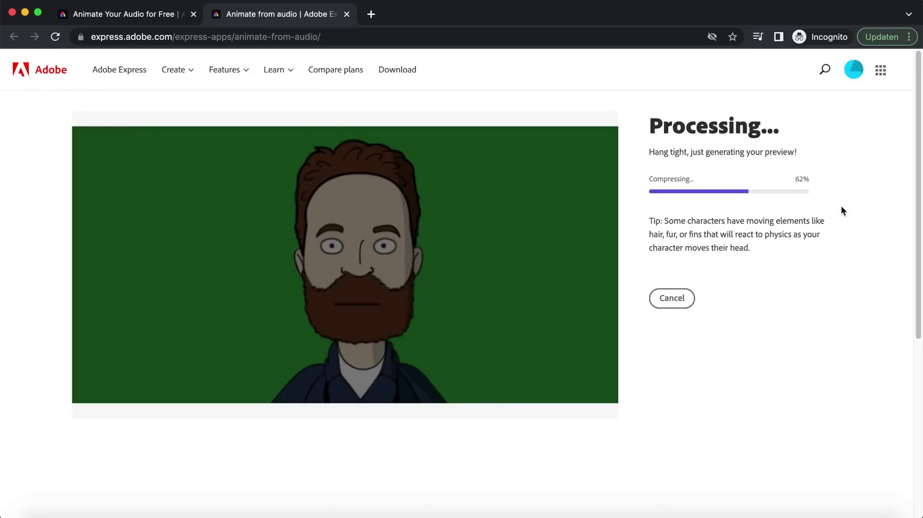
pyautogui.click(777, 168)
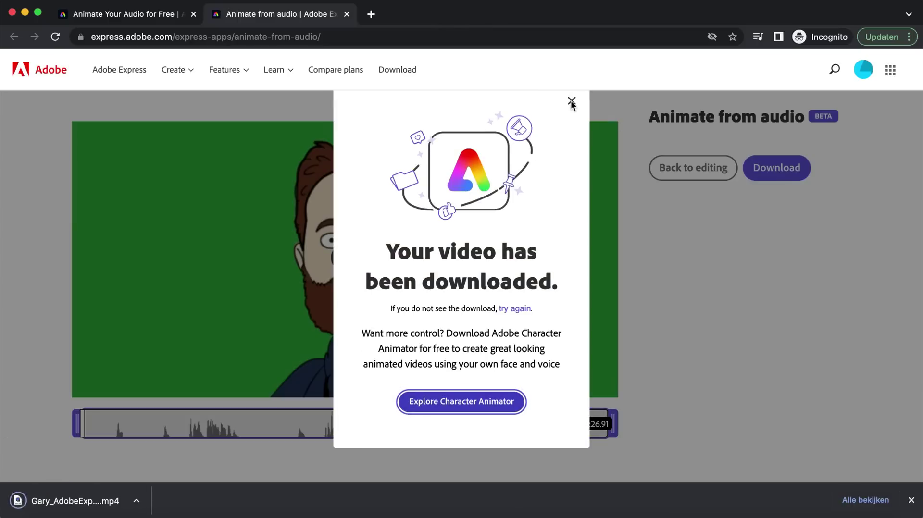
pyautogui.click(572, 102)
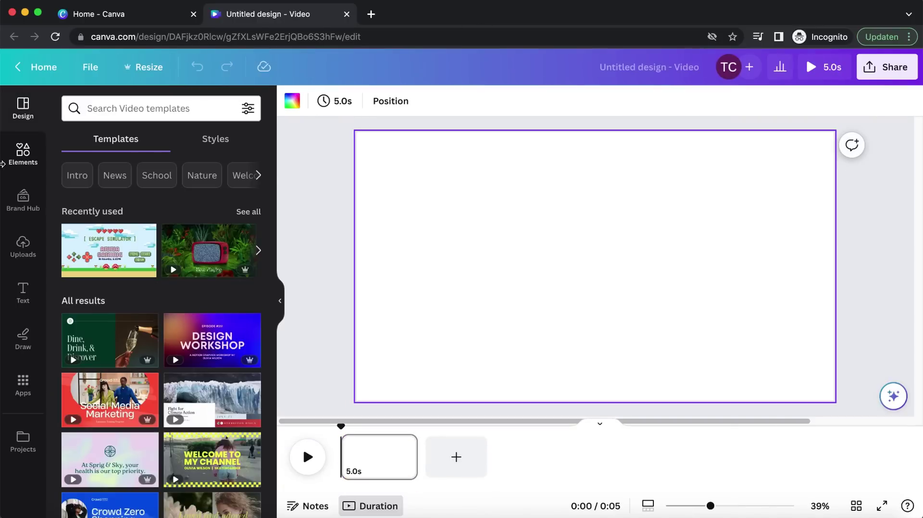
# Step: Add a red house graphic, enlarged and placed toward the page's right side
pyautogui.click(23, 152)
pyautogui.click(109, 107)
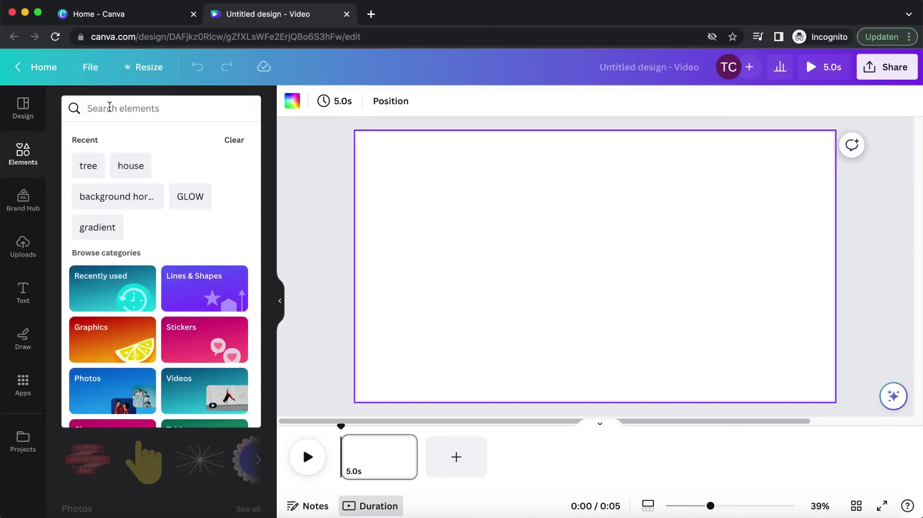
pyautogui.click(130, 166)
pyautogui.click(109, 139)
pyautogui.scroll(-3, 141, 253)
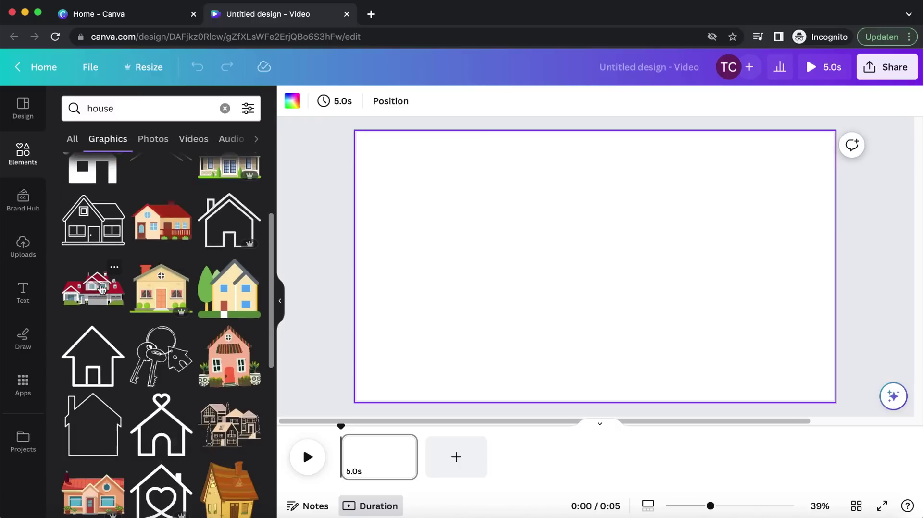
pyautogui.click(94, 289)
pyautogui.moveTo(614, 291); pyautogui.dragTo(559, 259)
pyautogui.moveTo(635, 287); pyautogui.dragTo(749, 347)
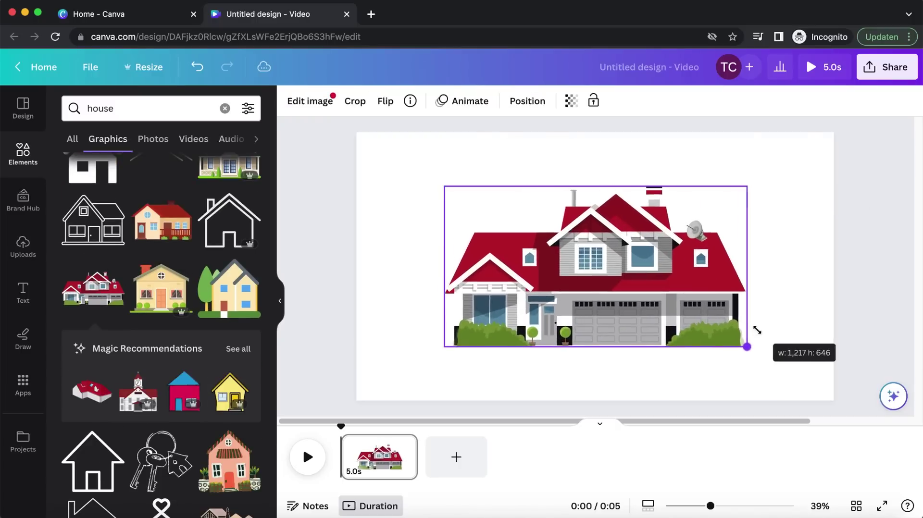
pyautogui.moveTo(572, 287); pyautogui.dragTo(635, 271)
pyautogui.click(491, 294)
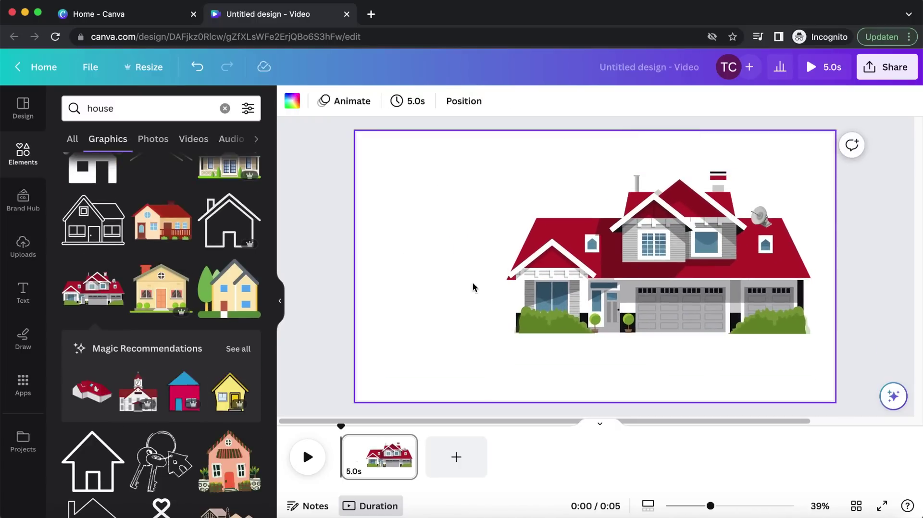
# Step: Add a dark dashed road graphic stretched across the bottom of the page
pyautogui.click(146, 109)
pyautogui.press('super+a')
pyautogui.write('road')
pyautogui.press('Return')
pyautogui.click(161, 226)
pyautogui.moveTo(458, 299); pyautogui.dragTo(361, 396)
pyautogui.moveTo(596, 312); pyautogui.dragTo(596, 384)
pyautogui.scroll(-3, 191, 313)
pyautogui.click(230, 336)
pyautogui.moveTo(625, 280); pyautogui.dragTo(862, 263)
# Step: Add a background horizon landscape filling the page, sent behind the house and road
pyautogui.click(146, 109)
pyautogui.press('super+a')
pyautogui.write('back')
pyautogui.click(144, 136)
pyautogui.click(230, 230)
pyautogui.press('super+alt+bracketleft')
pyautogui.click(650, 250)
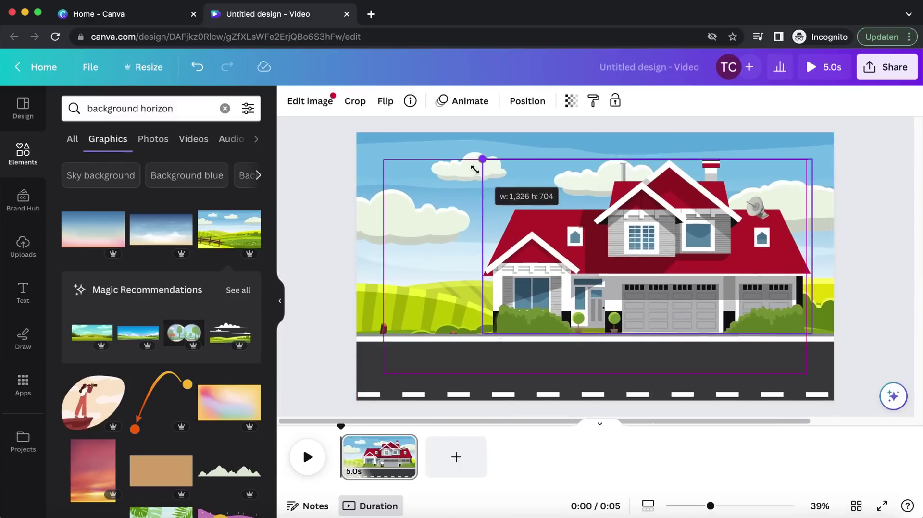
# Step: Add a tree graphic, enlarged along the page's left edge
pyautogui.click(133, 102)
pyautogui.press('super+a')
pyautogui.write('tree')
pyautogui.press('Return')
pyautogui.click(91, 228)
pyautogui.moveTo(433, 165); pyautogui.dragTo(480, 259)
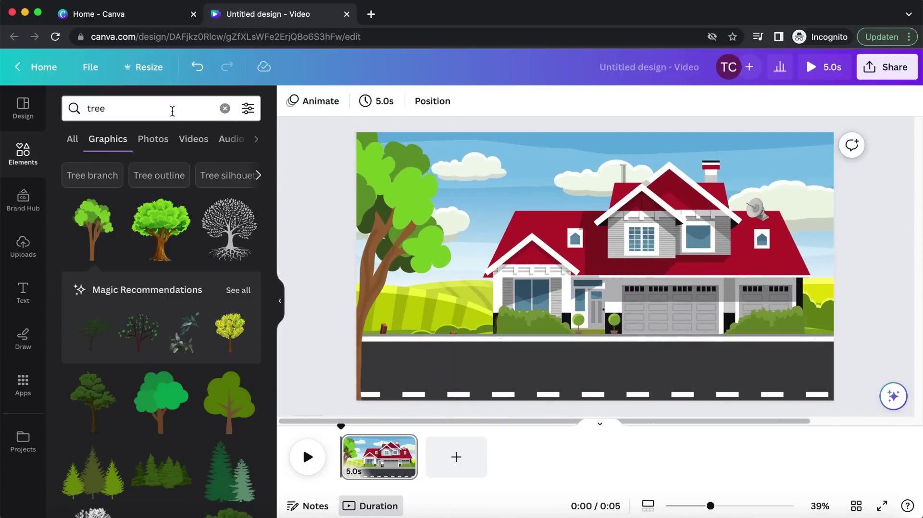
# Step: Add an animated blue bird using the Animated filter, then add a blank second page
pyautogui.click(172, 111)
pyautogui.press('super+a')
pyautogui.write('bird')
pyautogui.press('Return')
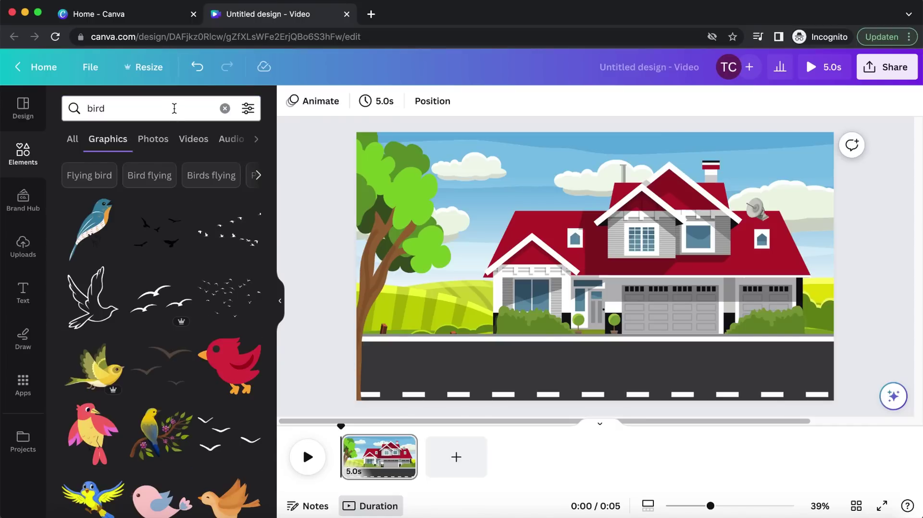
pyautogui.click(248, 109)
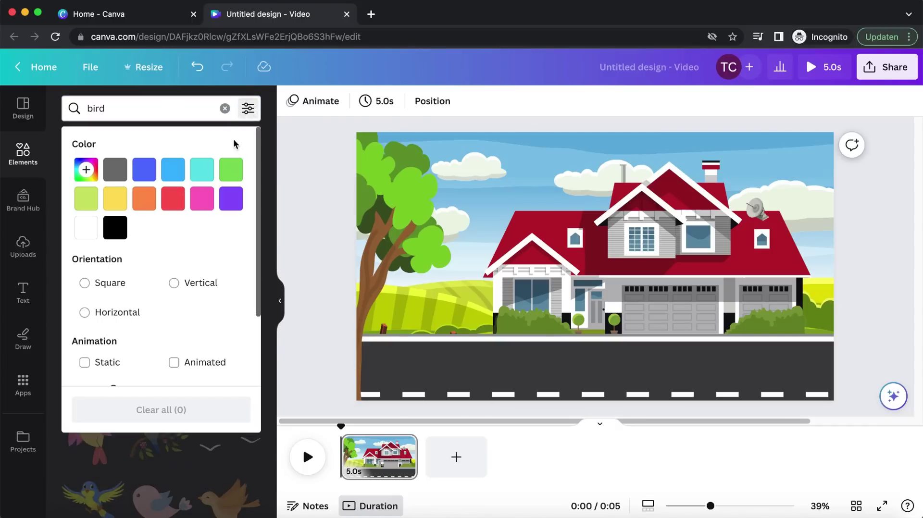
pyautogui.scroll(-2, 184, 368)
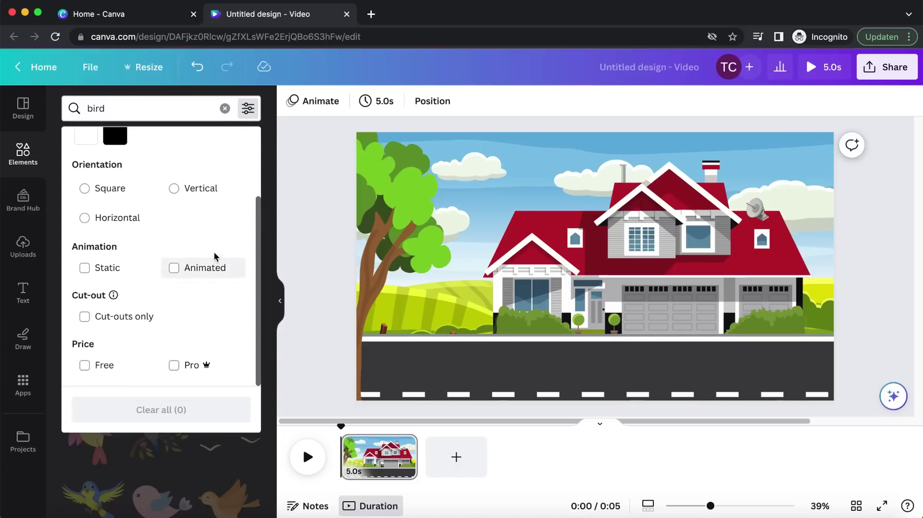
pyautogui.click(204, 272)
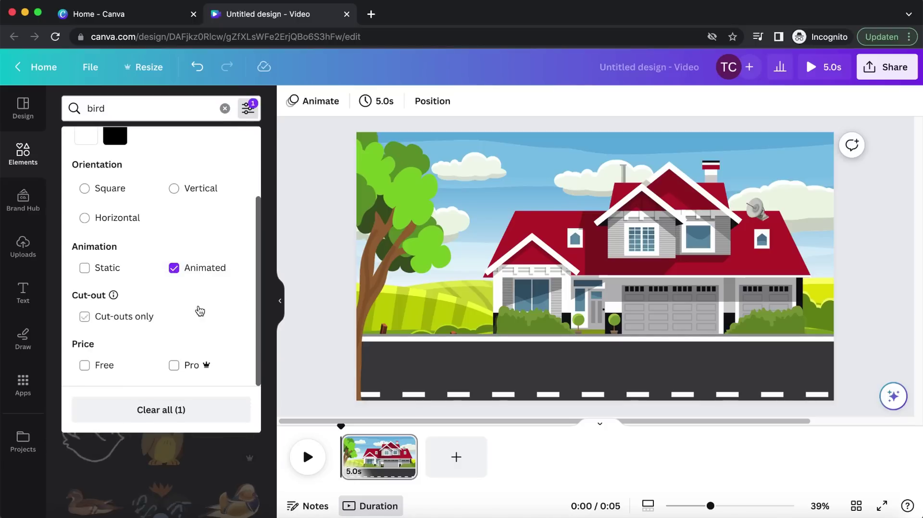
pyautogui.click(54, 162)
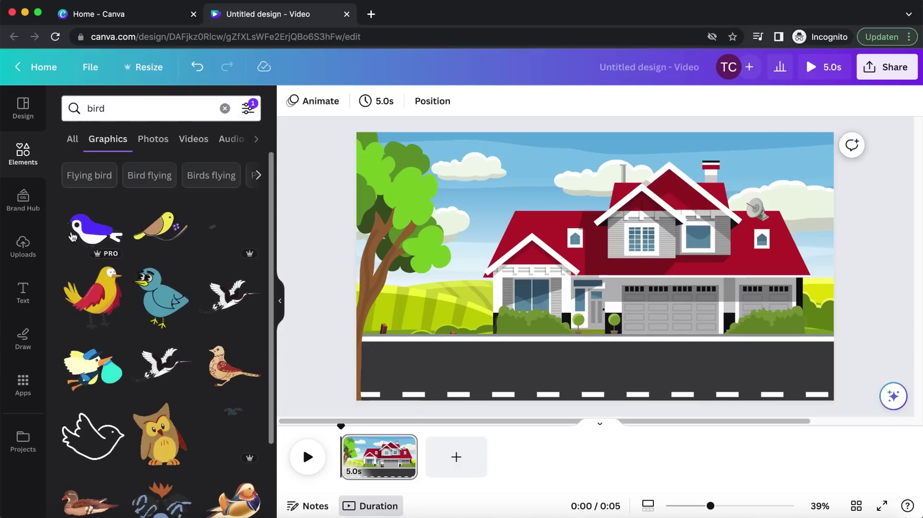
pyautogui.click(90, 231)
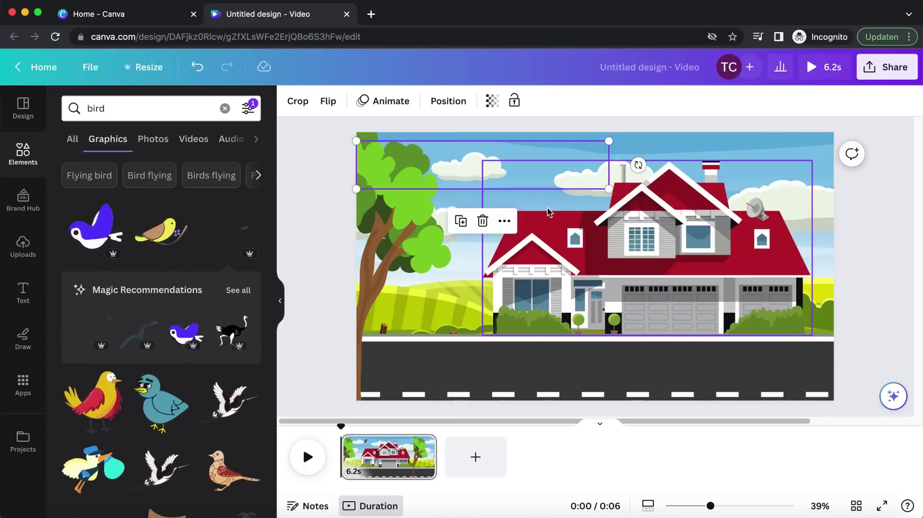
pyautogui.hotkey('ctrl', 'z')
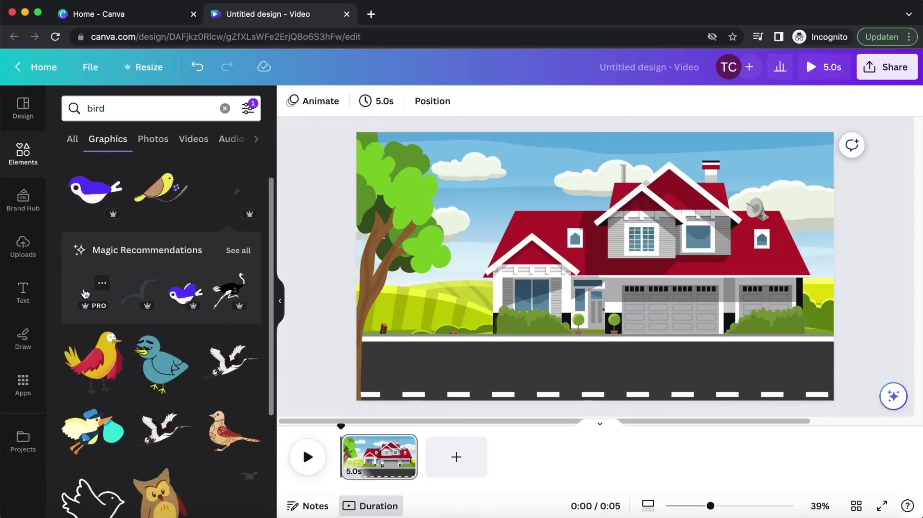
pyautogui.hotkey('ctrl', 'z')
pyautogui.hotkey('ctrl', 'z')
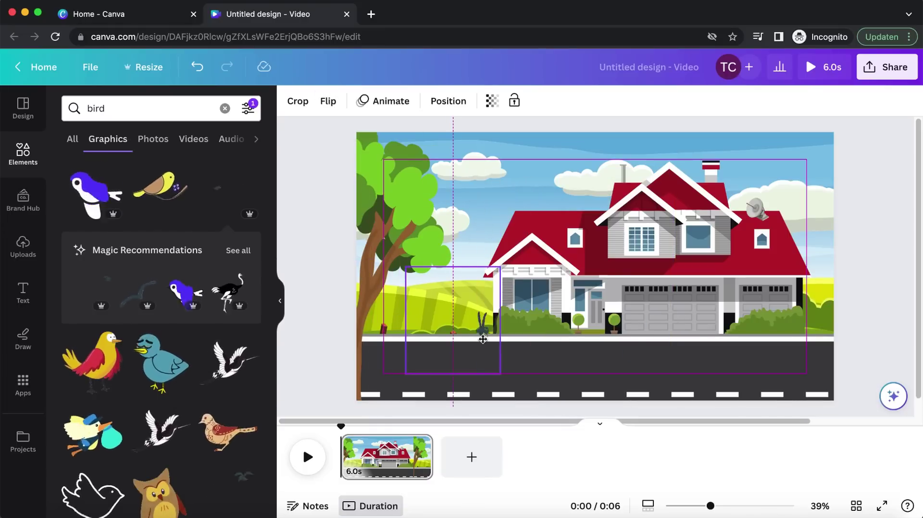
pyautogui.click(879, 305)
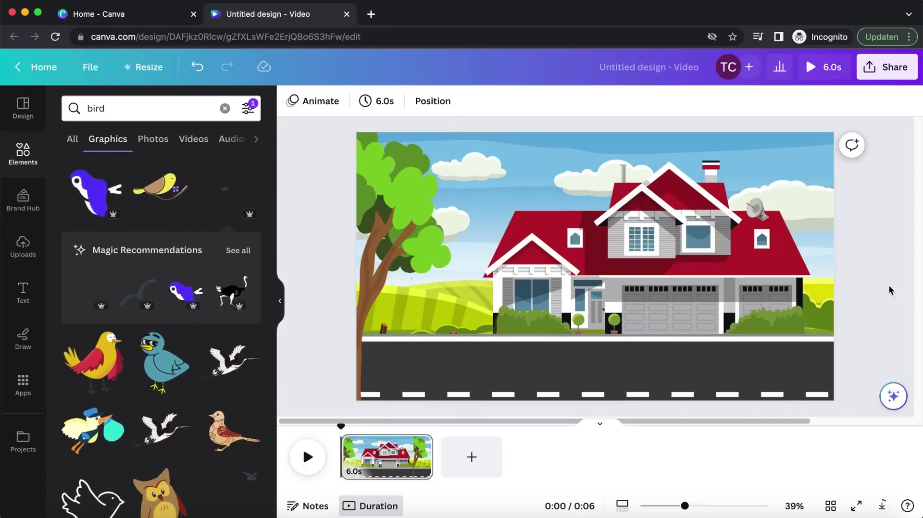
pyautogui.click(471, 458)
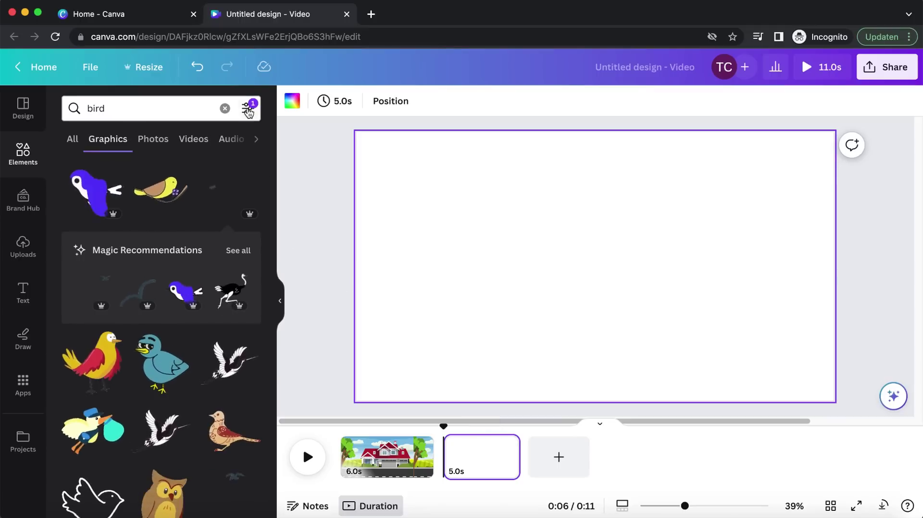
# Step: Add a beige two-window room graphic enlarged to fill the second page
pyautogui.click(248, 108)
pyautogui.click(174, 363)
pyautogui.click(144, 111)
pyautogui.write('room')
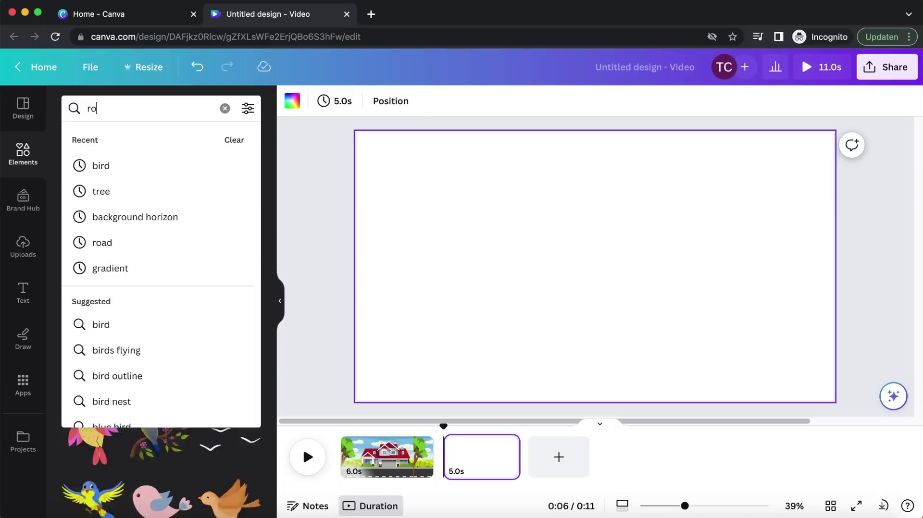
pyautogui.press('Return')
pyautogui.scroll(-3, 154, 226)
pyautogui.click(93, 356)
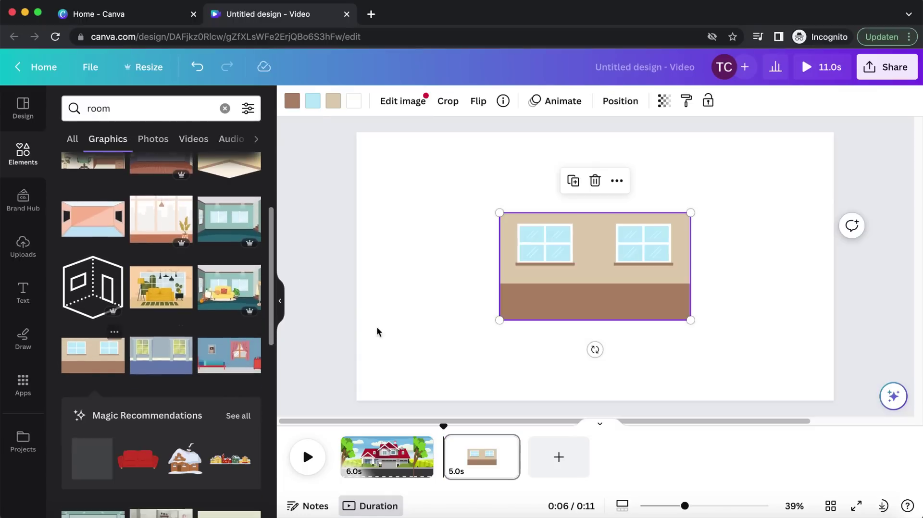
pyautogui.moveTo(645, 233); pyautogui.dragTo(498, 159)
pyautogui.moveTo(546, 239); pyautogui.dragTo(836, 384)
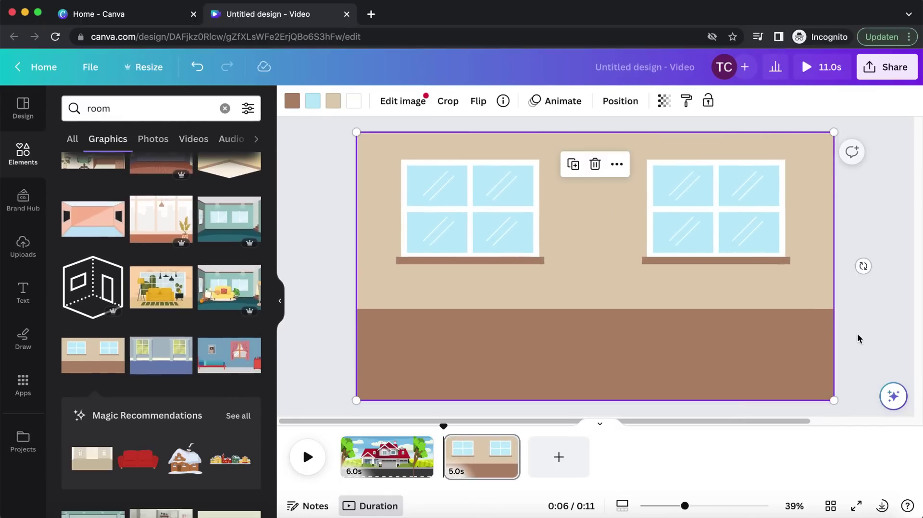
# Step: Add a pink couch graphic, moved toward the room's left side
pyautogui.tripleClick(182, 107)
pyautogui.write('couch')
pyautogui.press('Return')
pyautogui.click(231, 313)
pyautogui.moveTo(604, 303); pyautogui.dragTo(534, 303)
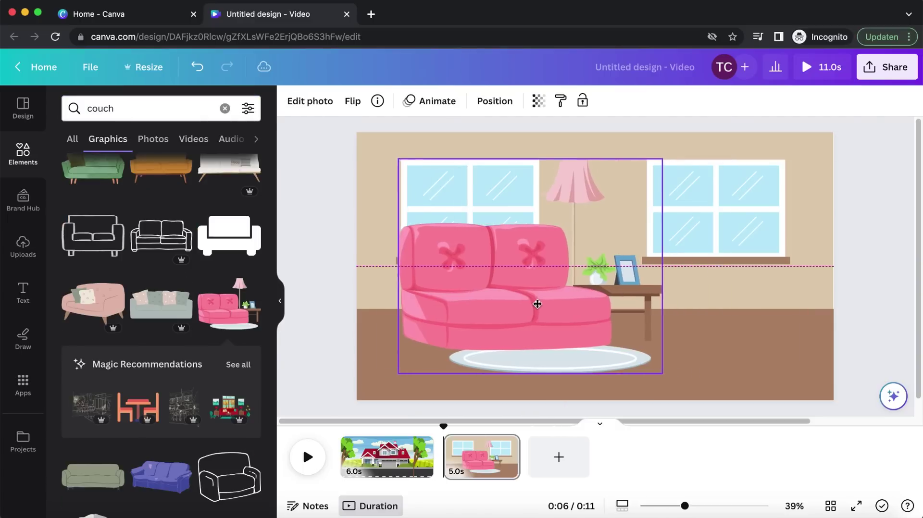
pyautogui.moveTo(568, 329); pyautogui.dragTo(560, 333)
pyautogui.click(703, 350)
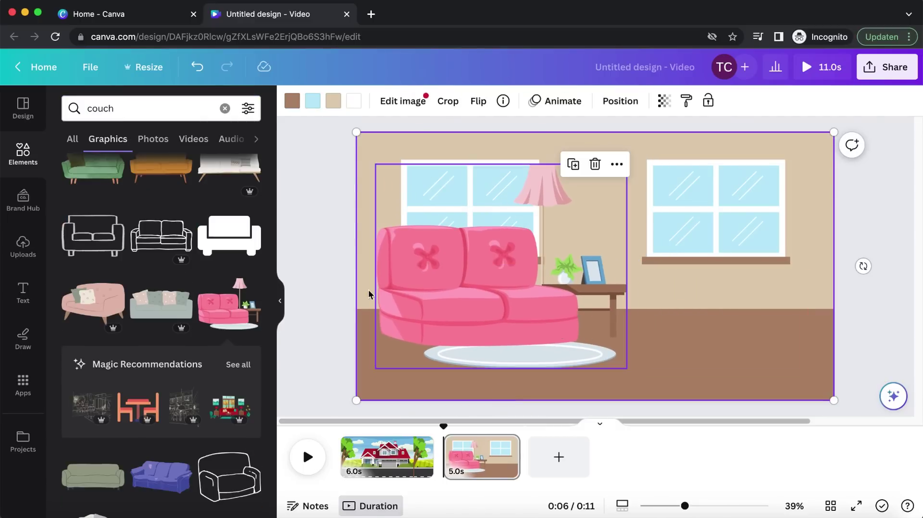
# Step: Place a purple bean bag chair at the room's lower right, tilted
pyautogui.scroll(5, 211, 252)
pyautogui.scroll(-10, 185, 255)
pyautogui.tripleClick(134, 108)
pyautogui.write('chair')
pyautogui.press('Return')
pyautogui.moveTo(272, 181); pyautogui.dragTo(272, 363)
pyautogui.scroll(10, 192, 288)
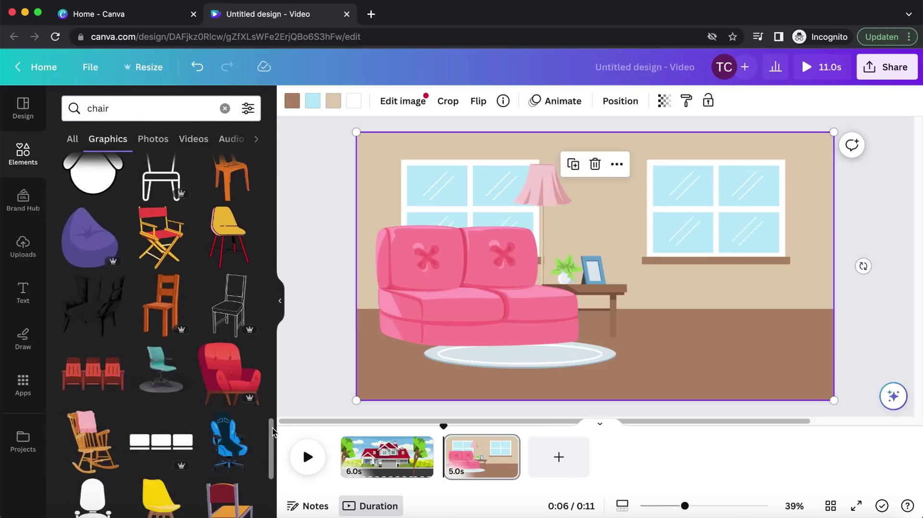
pyautogui.moveTo(89, 236); pyautogui.dragTo(756, 337)
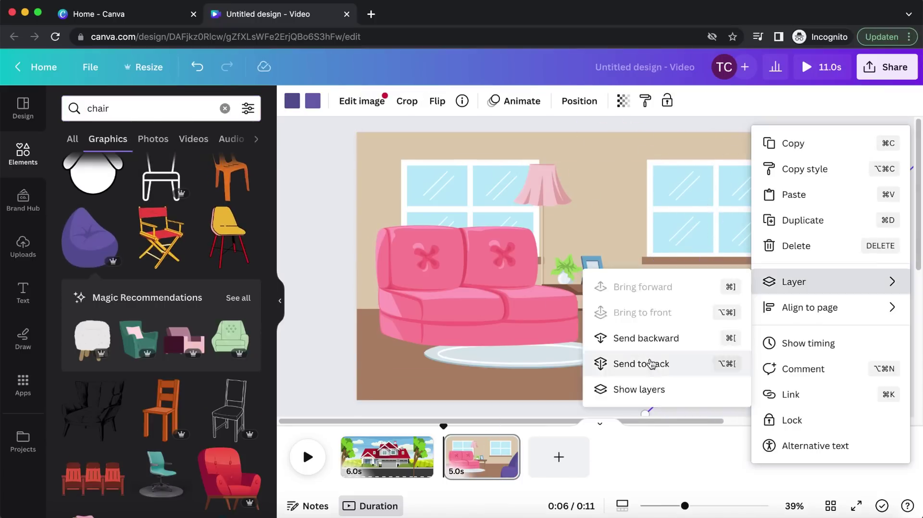
pyautogui.moveTo(762, 263); pyautogui.dragTo(805, 365)
# Step: Add curly hair on top of the bean bag to form the seated figure
pyautogui.tripleClick(134, 108)
pyautogui.write('hair')
pyautogui.press('Return')
pyautogui.click(94, 298)
pyautogui.moveTo(608, 264); pyautogui.dragTo(808, 269)
pyautogui.click(720, 309)
# Step: Search 'book' and place the animated open book graphic in the room scene
pyautogui.tripleClick(134, 109)
pyautogui.write('book')
pyautogui.press('Return')
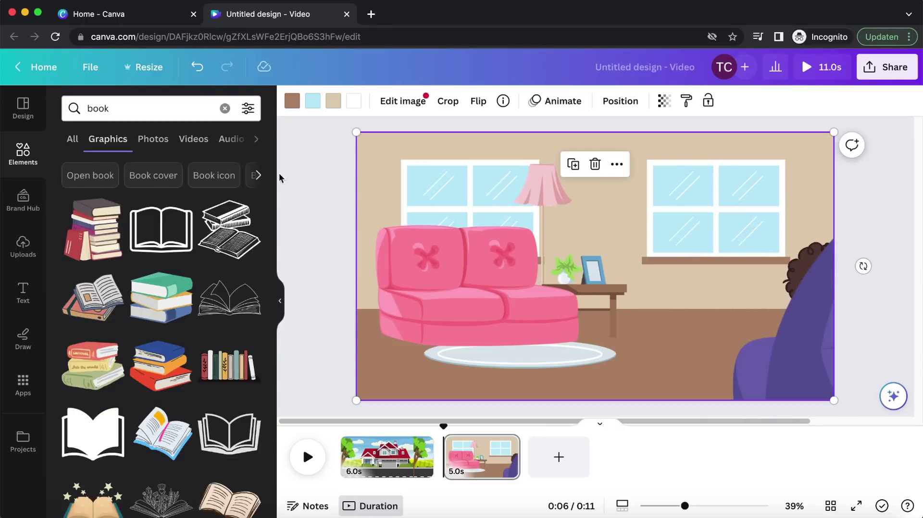
pyautogui.scroll(-2, 161, 289)
pyautogui.click(249, 109)
pyautogui.click(202, 364)
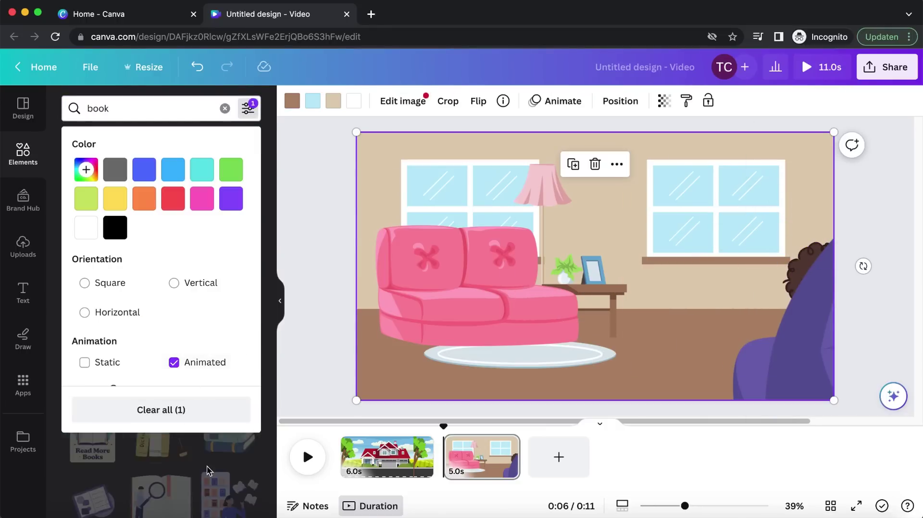
pyautogui.click(206, 469)
pyautogui.click(228, 233)
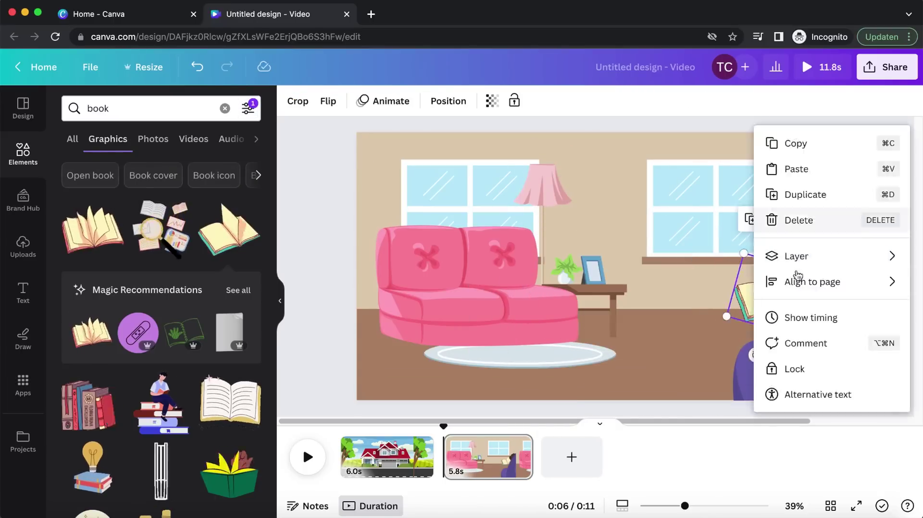
# Step: Recolour the arm holding the book to a skin tone
pyautogui.click(779, 313)
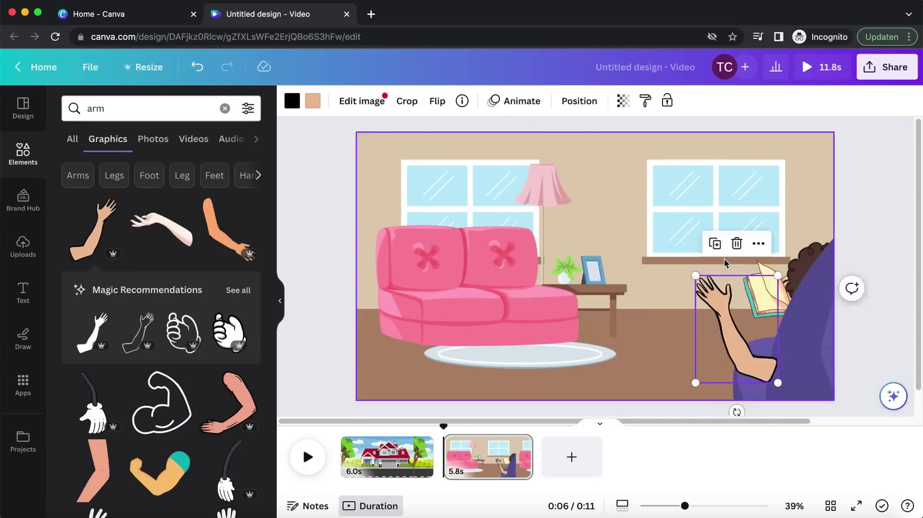
pyautogui.click(291, 100)
pyautogui.click(77, 248)
pyautogui.click(654, 361)
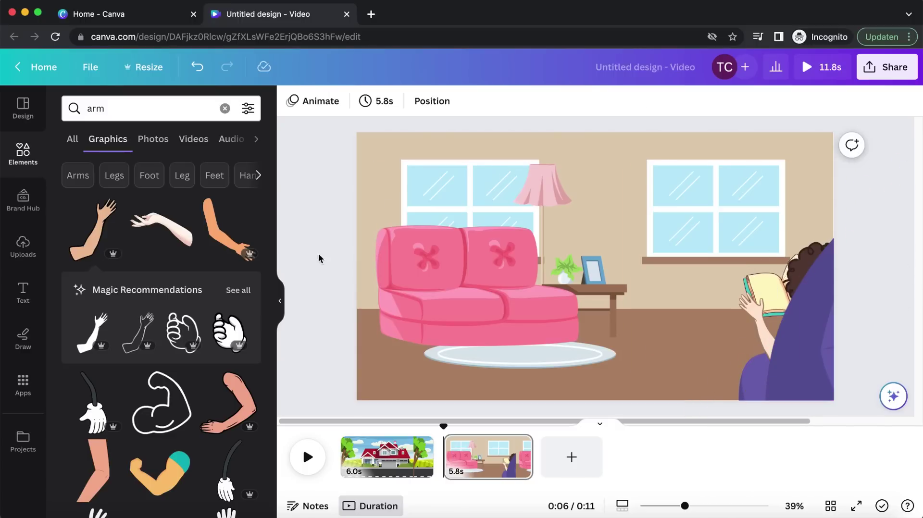
# Step: Add a new page showing the empty room scene
pyautogui.hotkey('ctrl', 'Return')
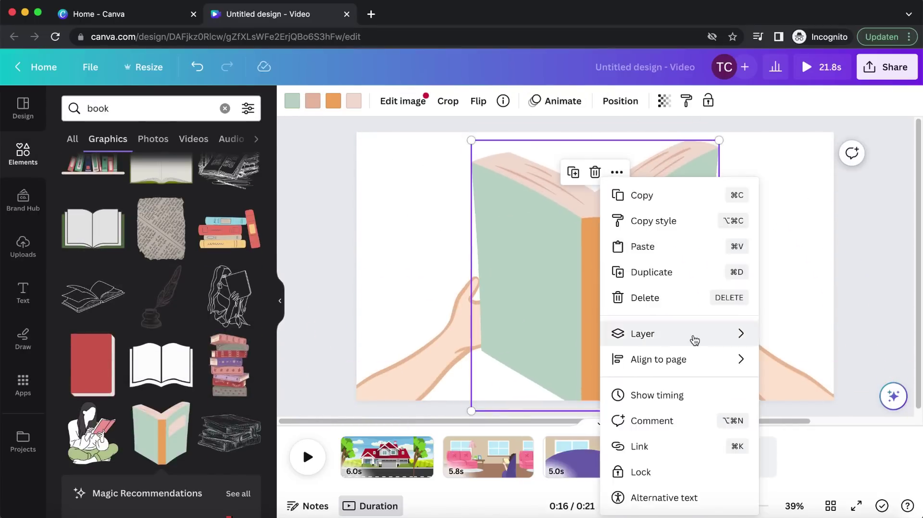
pyautogui.click(618, 249)
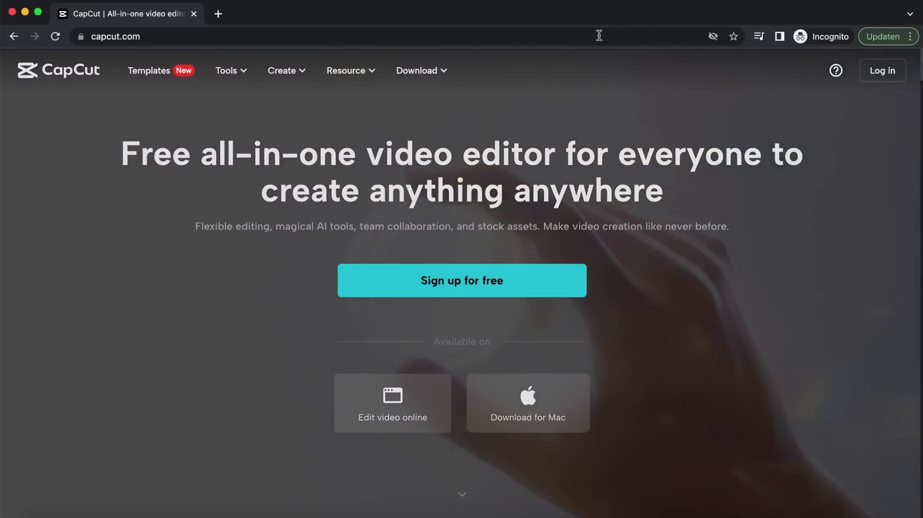
# Step: Place the house clip and animation intro.mp3 on the timeline, both aligned at the start
pyautogui.click(307, 35)
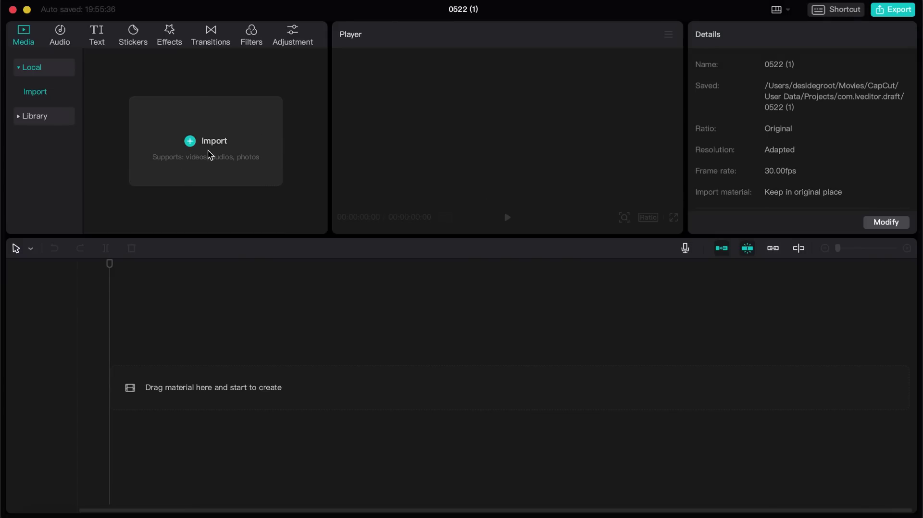
pyautogui.moveTo(219, 192); pyautogui.dragTo(135, 385)
pyautogui.scroll(-1, 224, 196)
pyautogui.moveTo(224, 195); pyautogui.dragTo(250, 424)
pyautogui.moveTo(166, 428); pyautogui.dragTo(139, 430)
pyautogui.click(156, 384)
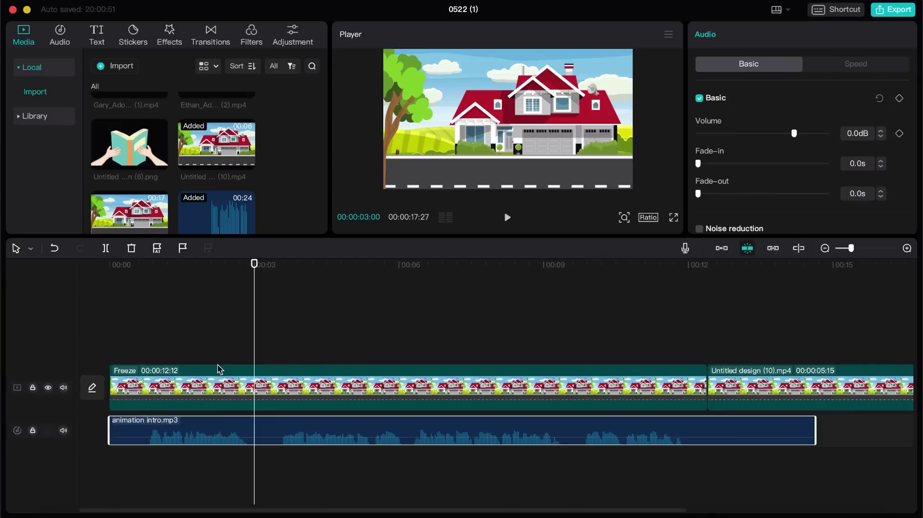
# Step: Keyframe the house freeze frame from 100% to 213% (X 528, Y 368) and preview the zoom
pyautogui.click(192, 379)
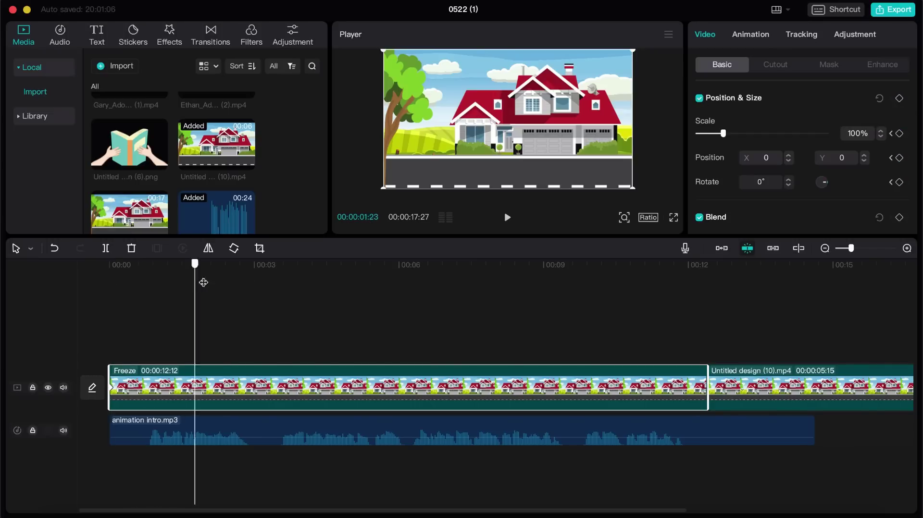
pyautogui.click(709, 296)
pyautogui.press('Left')
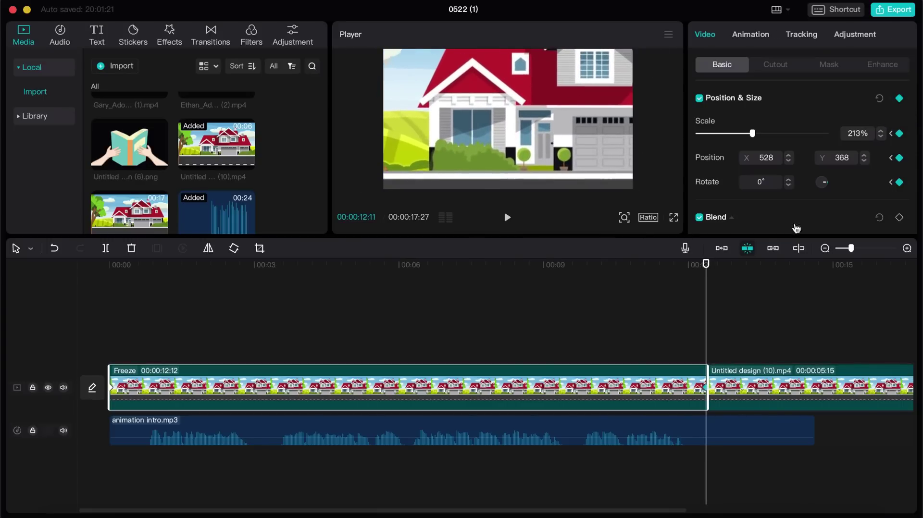
pyautogui.moveTo(705, 266); pyautogui.dragTo(103, 275)
pyautogui.press('space')
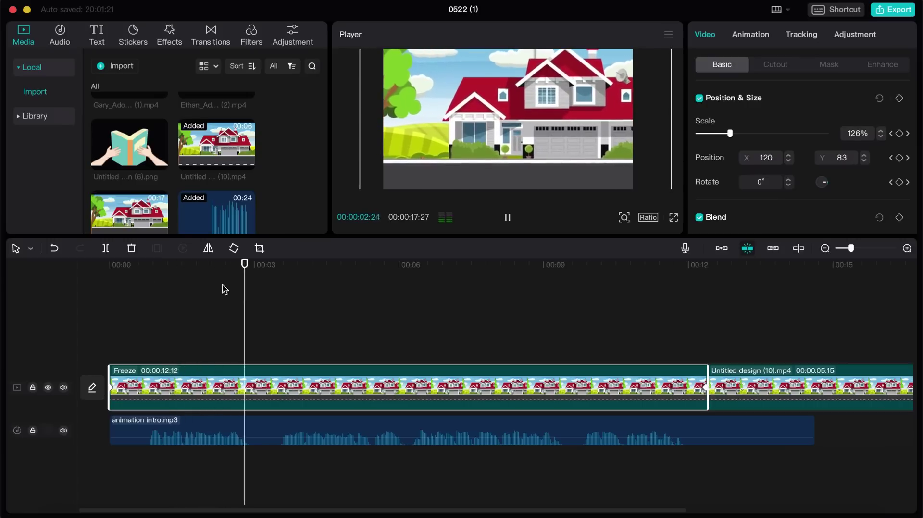
pyautogui.press('space')
pyautogui.hscroll(5, 258, 298)
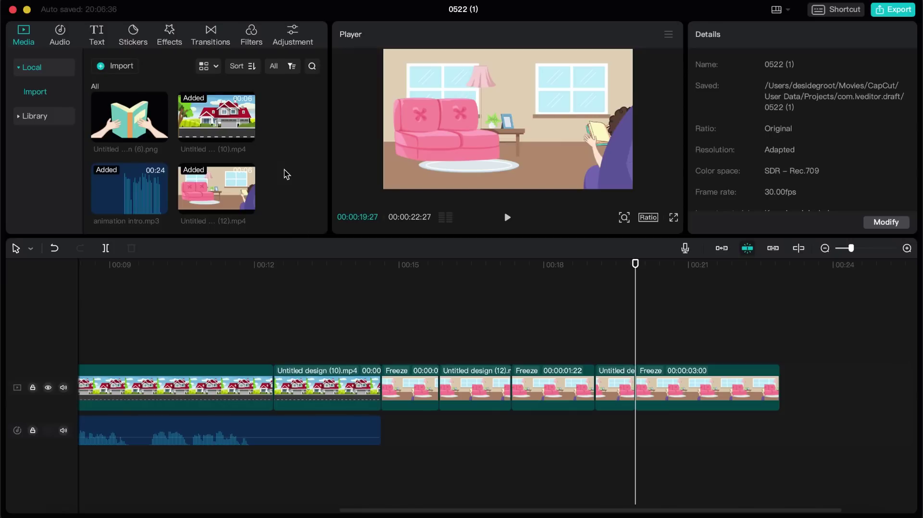
# Step: Place the Ethan_AdobeExpress (2).mp4 clip on a track above the room scene clips
pyautogui.scroll(3, 281, 174)
pyautogui.moveTo(216, 133); pyautogui.dragTo(381, 326)
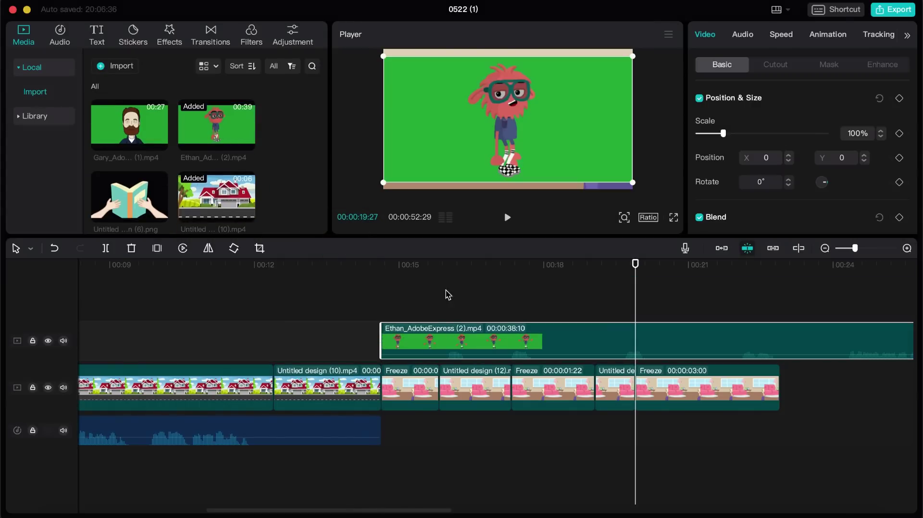
pyautogui.click(381, 265)
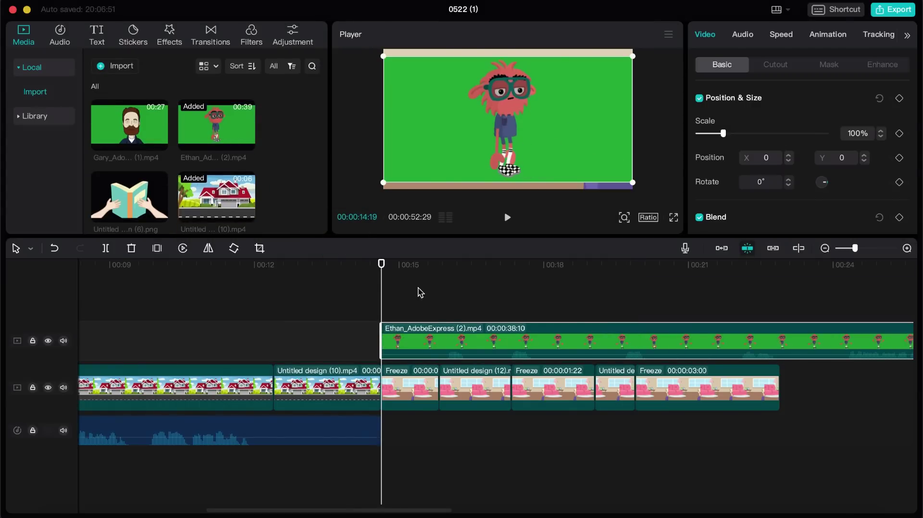
pyautogui.click(415, 273)
pyautogui.click(424, 334)
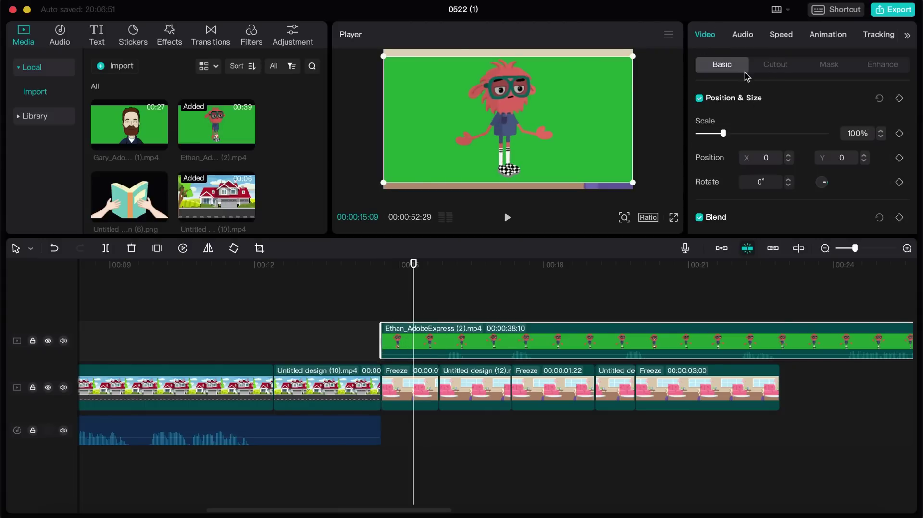
# Step: Chroma-key out Ethan's green background using the sampled green at strength 40
pyautogui.click(777, 66)
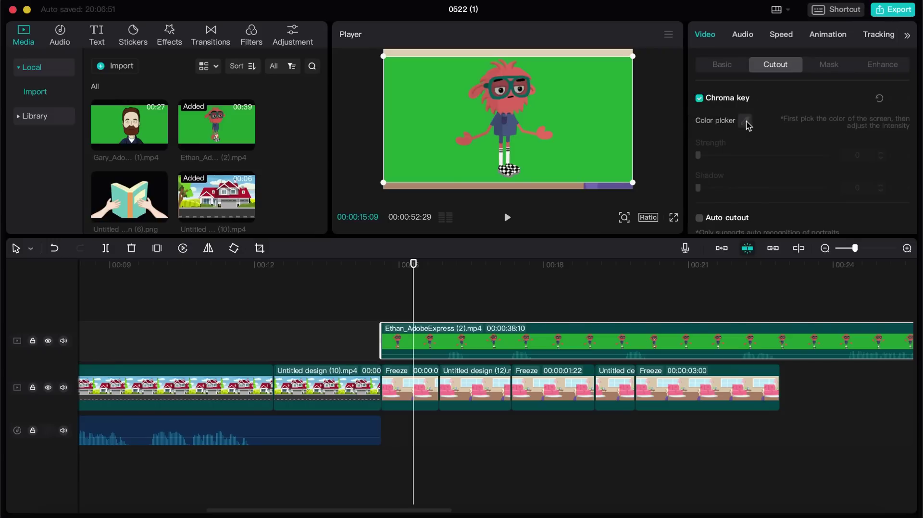
pyautogui.click(570, 111)
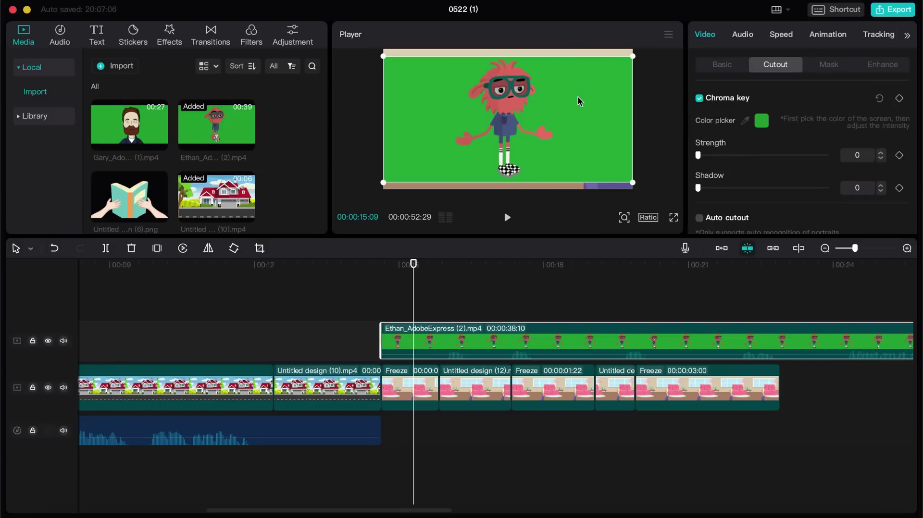
pyautogui.moveTo(698, 156); pyautogui.dragTo(748, 155)
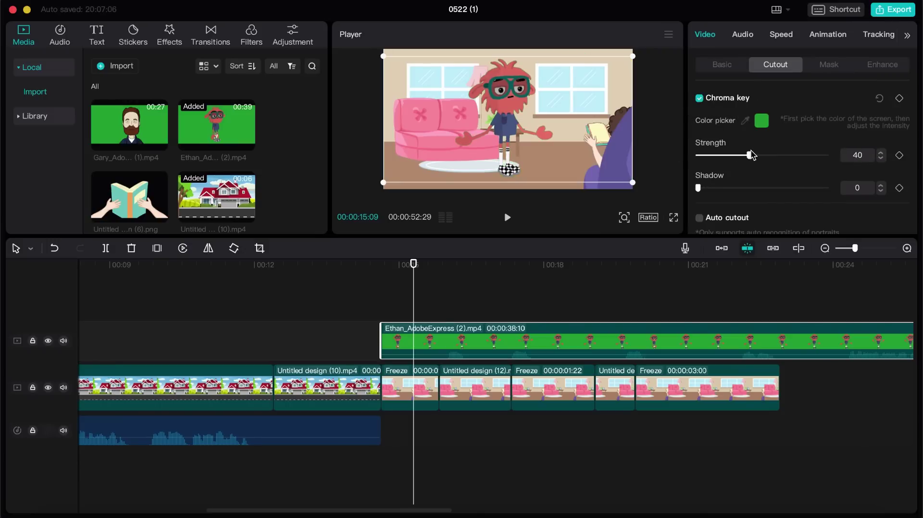
# Step: Shrink Ethan to stand beside the sofa and play back the scene from around 00:15
pyautogui.click(404, 263)
pyautogui.moveTo(404, 263); pyautogui.dragTo(519, 263)
pyautogui.click(523, 124)
pyautogui.scroll(-3, 523, 124)
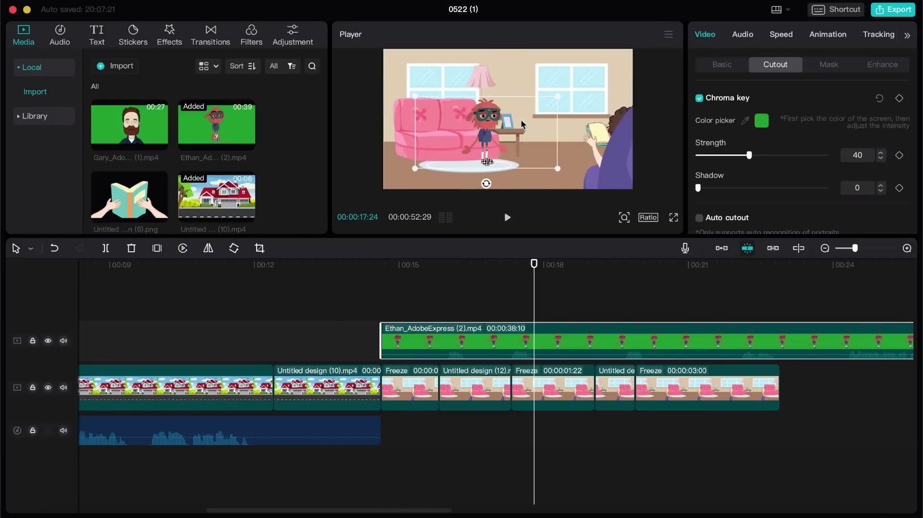
pyautogui.scroll(3, 568, 94)
pyautogui.click(370, 265)
pyautogui.press('space')
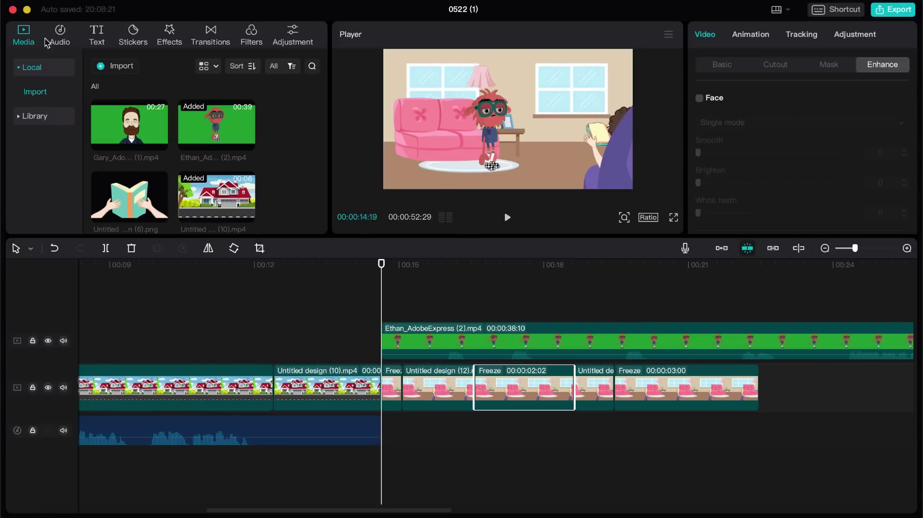
# Step: Add the 'Turning a page' Transition sound effect to the audio track
pyautogui.click(62, 34)
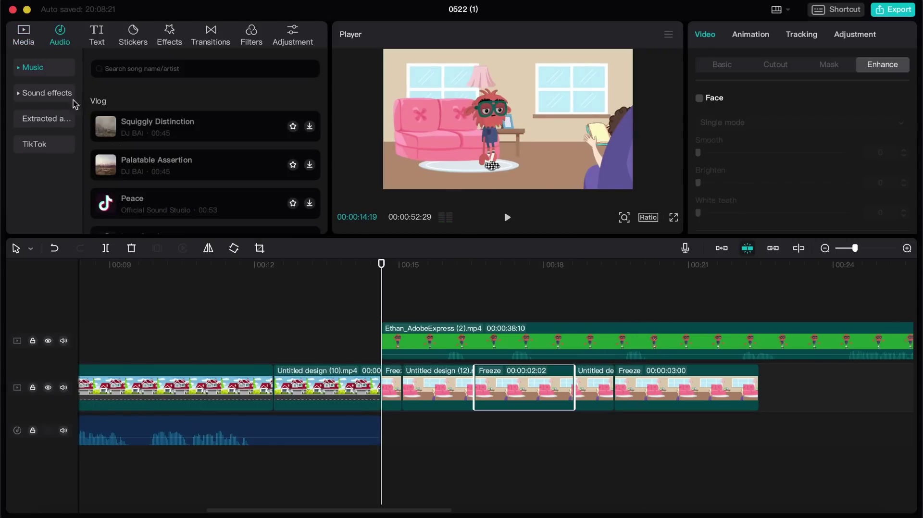
pyautogui.click(21, 96)
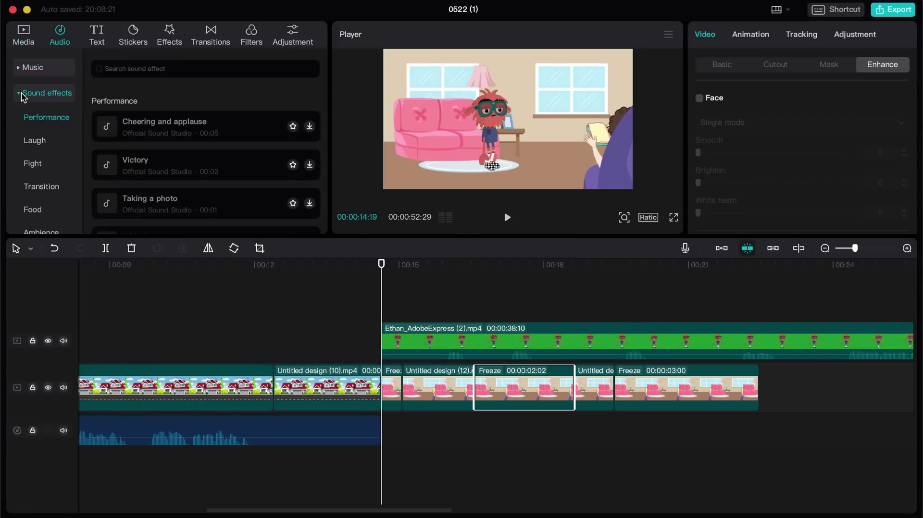
pyautogui.click(42, 189)
pyautogui.scroll(-10, 207, 173)
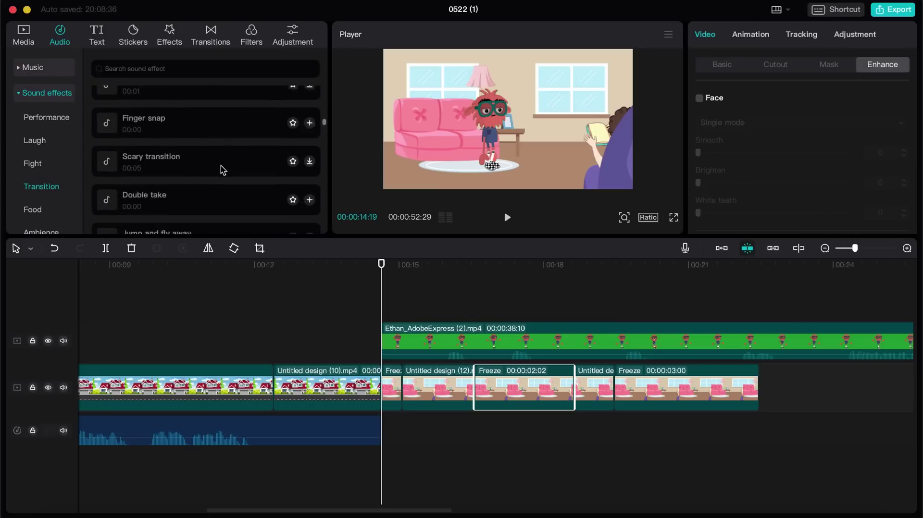
pyautogui.scroll(-15, 223, 170)
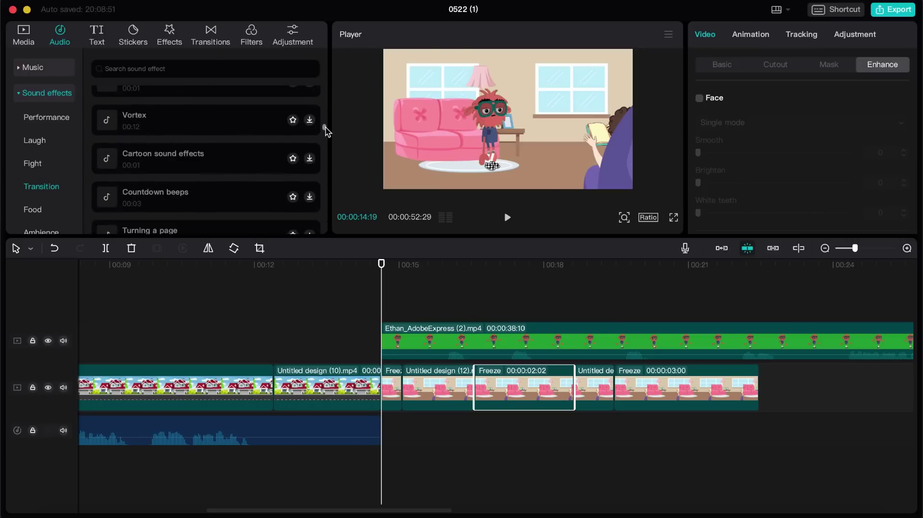
pyautogui.scroll(-3, 325, 130)
pyautogui.click(135, 166)
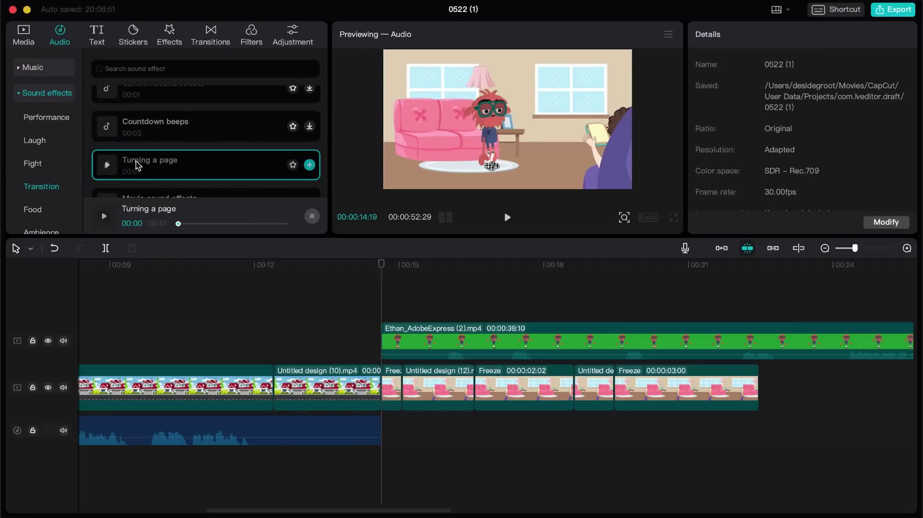
pyautogui.moveTo(134, 166); pyautogui.dragTo(420, 430)
# Step: Duplicate the page-turn clip and position the copy later in the timeline
pyautogui.click(612, 264)
pyautogui.press('super+c')
pyautogui.press('super+v')
pyautogui.click(375, 266)
pyautogui.moveTo(376, 265); pyautogui.dragTo(361, 270)
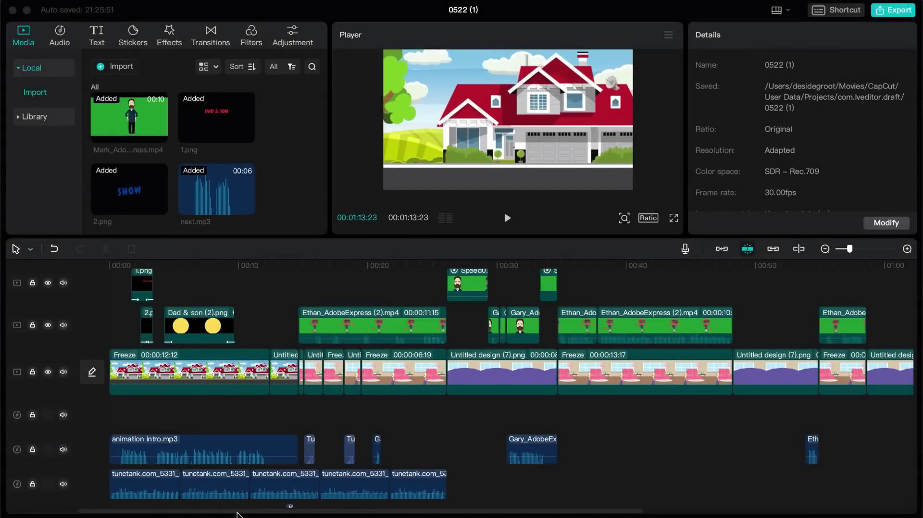
pyautogui.scroll(5, 216, 457)
pyautogui.scroll(-4, 196, 405)
pyautogui.moveTo(234, 512); pyautogui.dragTo(201, 510)
pyautogui.scroll(3, 417, 494)
pyautogui.scroll(-4, 417, 509)
pyautogui.click(150, 479)
pyautogui.click(397, 432)
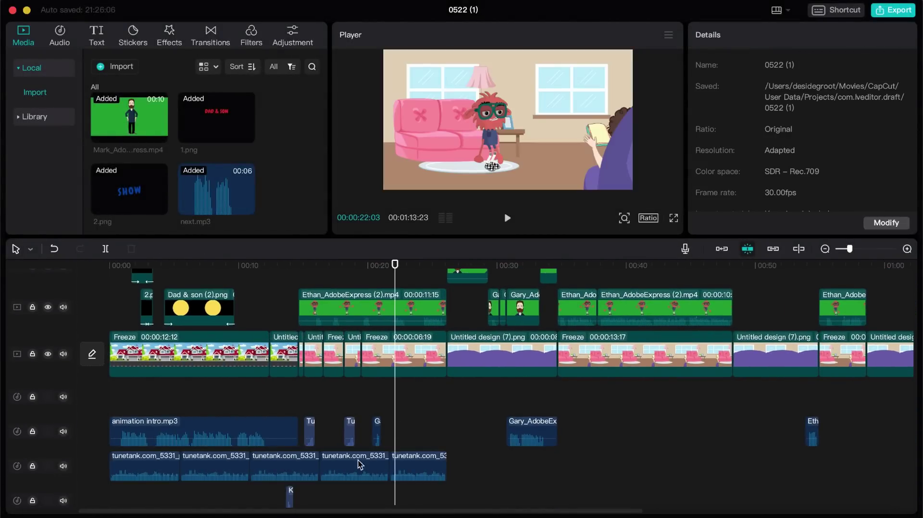
pyautogui.scroll(-3, 337, 457)
pyautogui.moveTo(332, 460)
pyautogui.mouseDown()
pyautogui.moveTo(269, 439)
pyautogui.moveTo(319, 449)
pyautogui.mouseUp()
pyautogui.click(319, 449)
pyautogui.scroll(3, 312, 445)
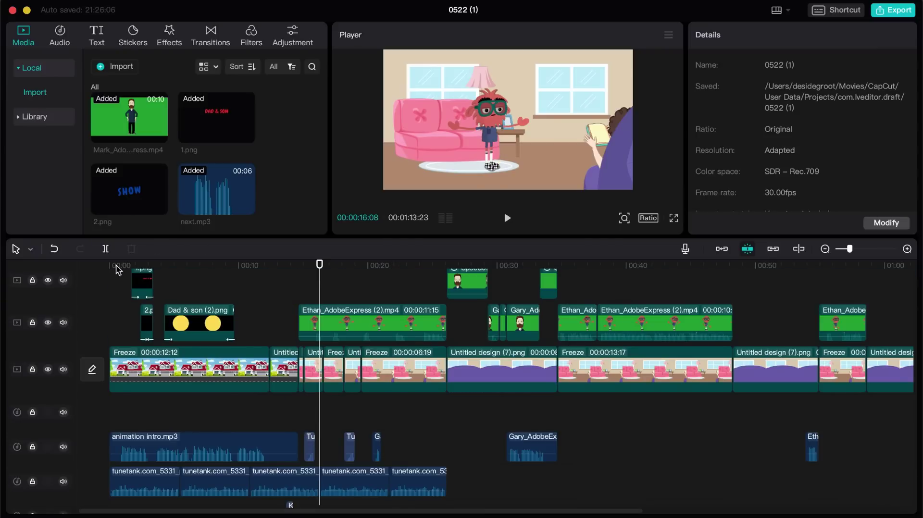
pyautogui.moveTo(118, 269); pyautogui.dragTo(311, 280)
pyautogui.moveTo(451, 289); pyautogui.dragTo(706, 326)
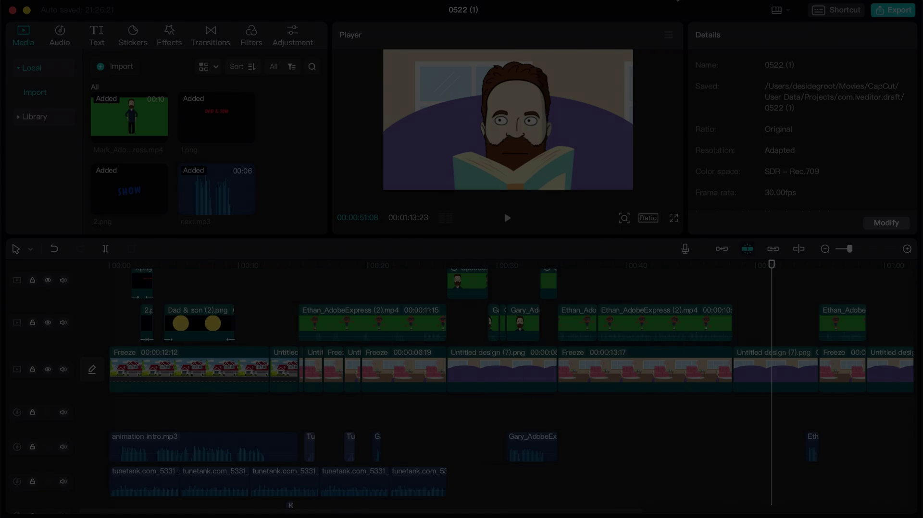